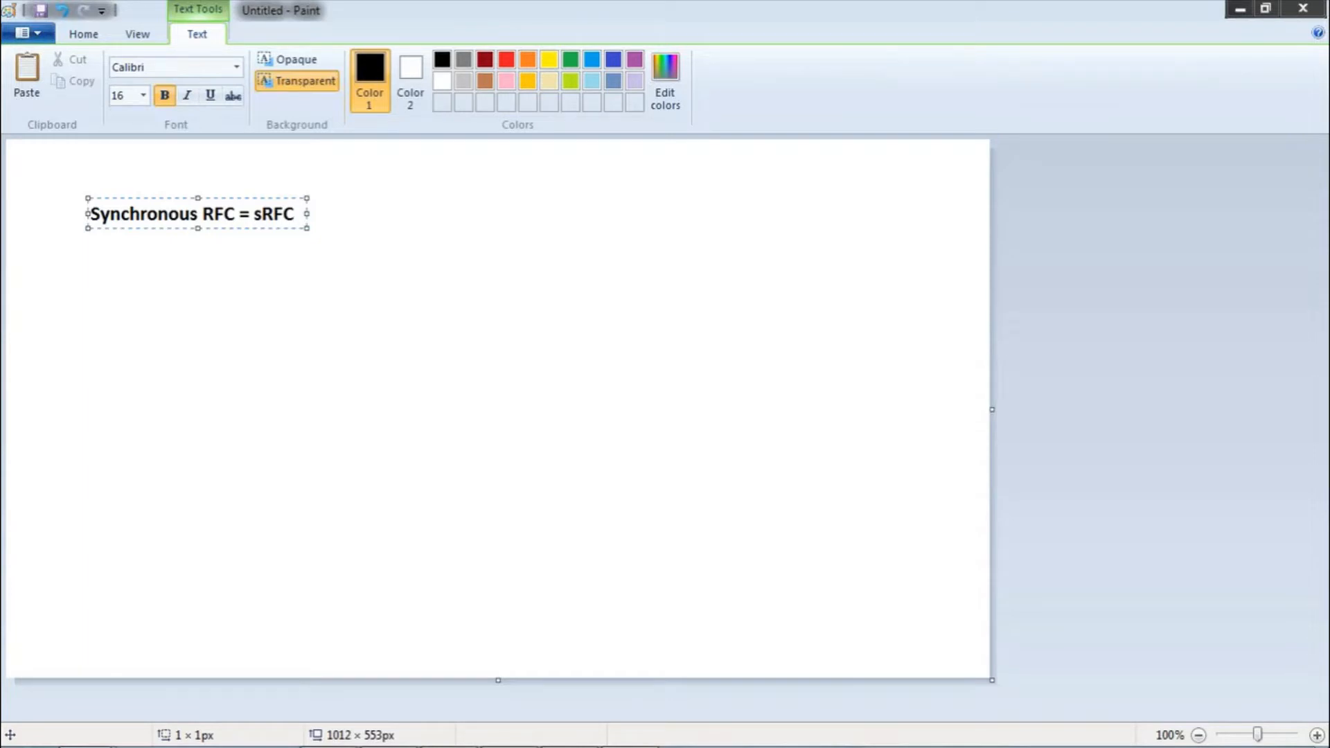
# Number the "Synchronous RFC = sRFC" line as 1. and widen the text box so it fits on one line
pyautogui.press('Home')
pyautogui.write('1.')
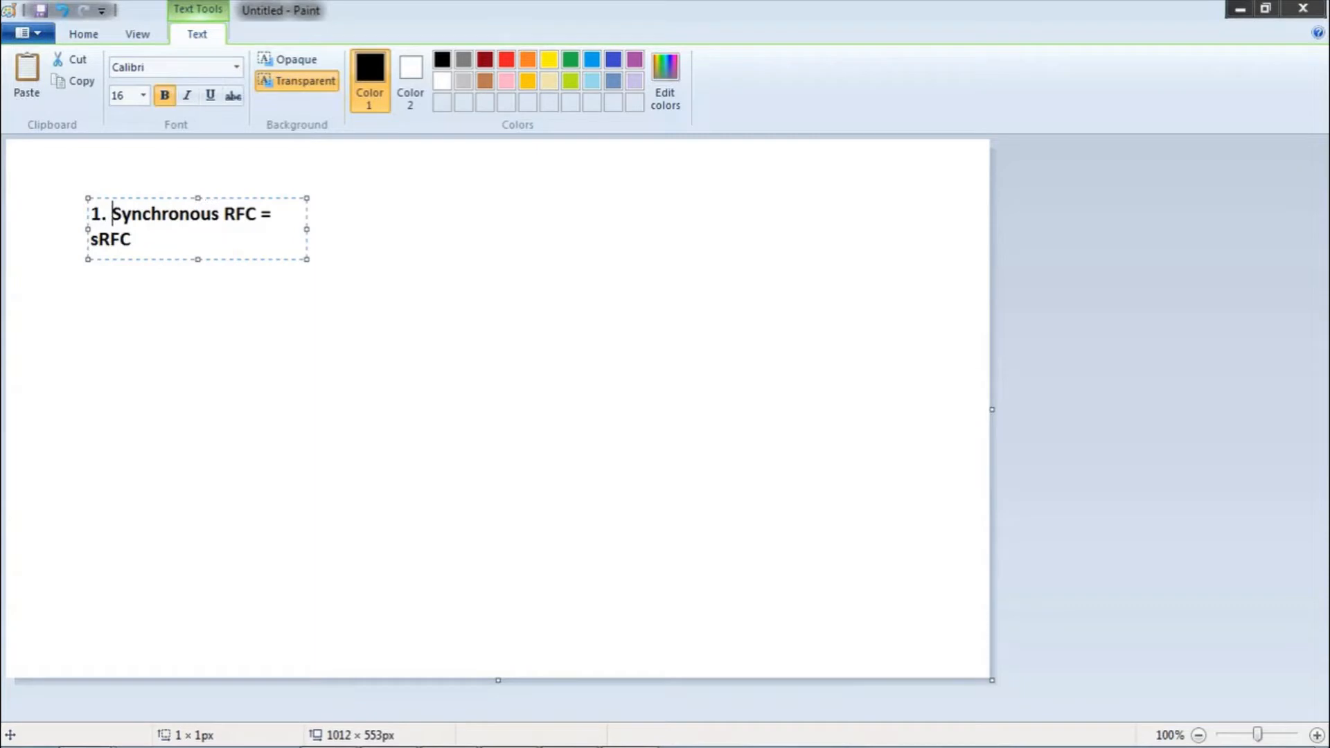
pyautogui.click(306, 232)
pyautogui.moveTo(305, 232); pyautogui.dragTo(446, 284)
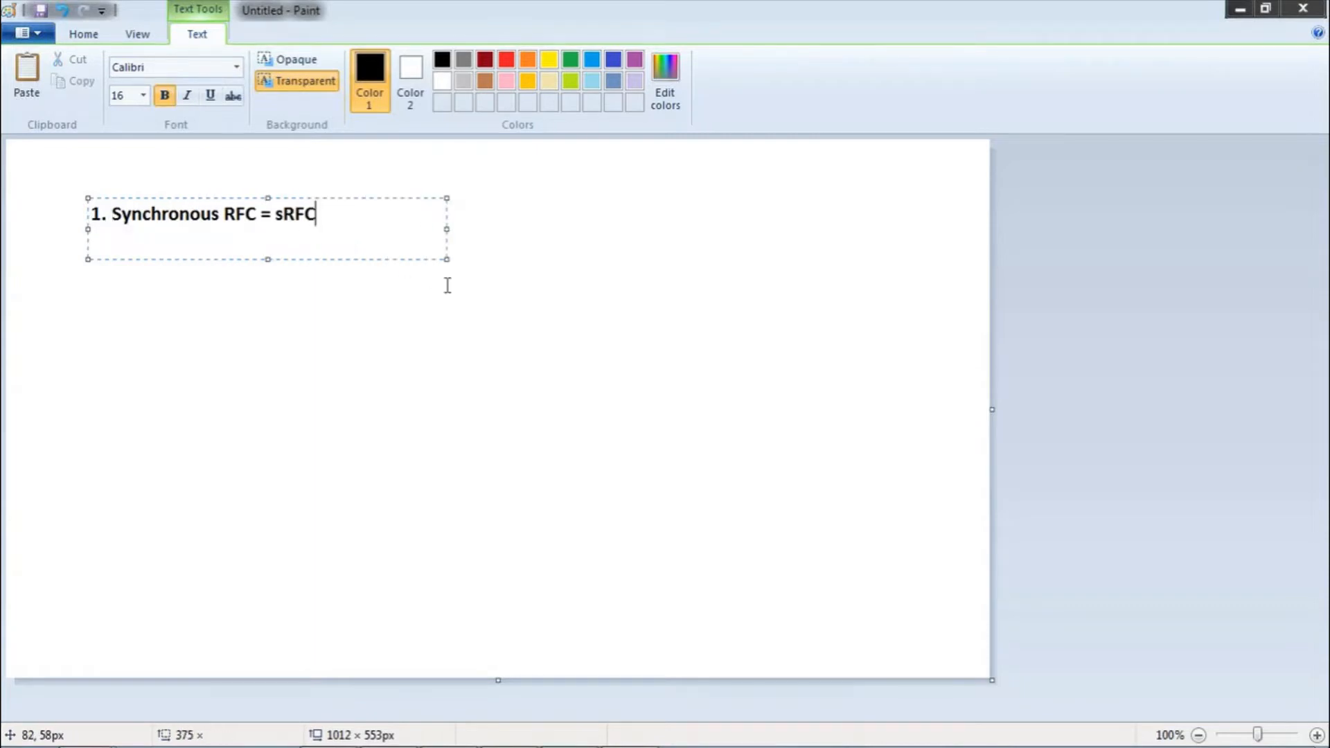
# Add a second list entry "2. Transactional RFC = tRFC" below the first, leaving a blank line between them
pyautogui.press('Return')
pyautogui.press('Return')
pyautogui.write('2.')
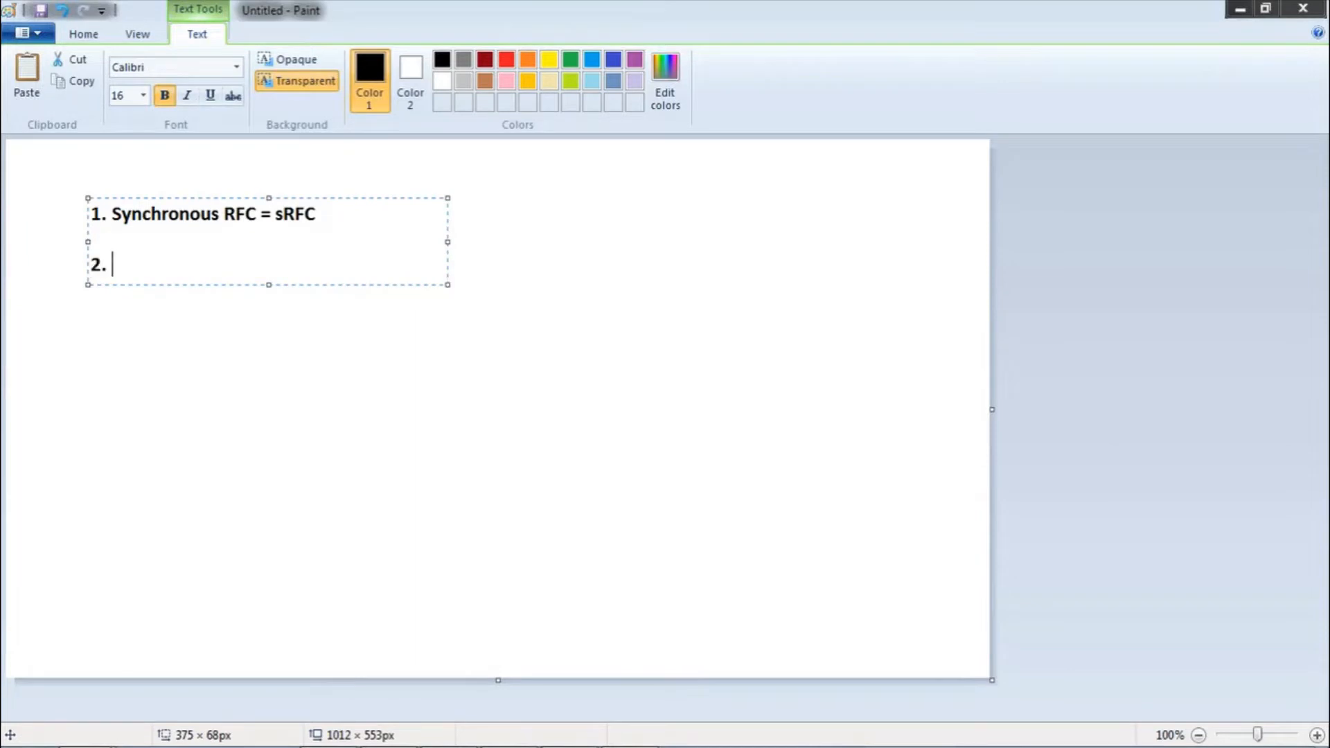
pyautogui.write(' Transacti')
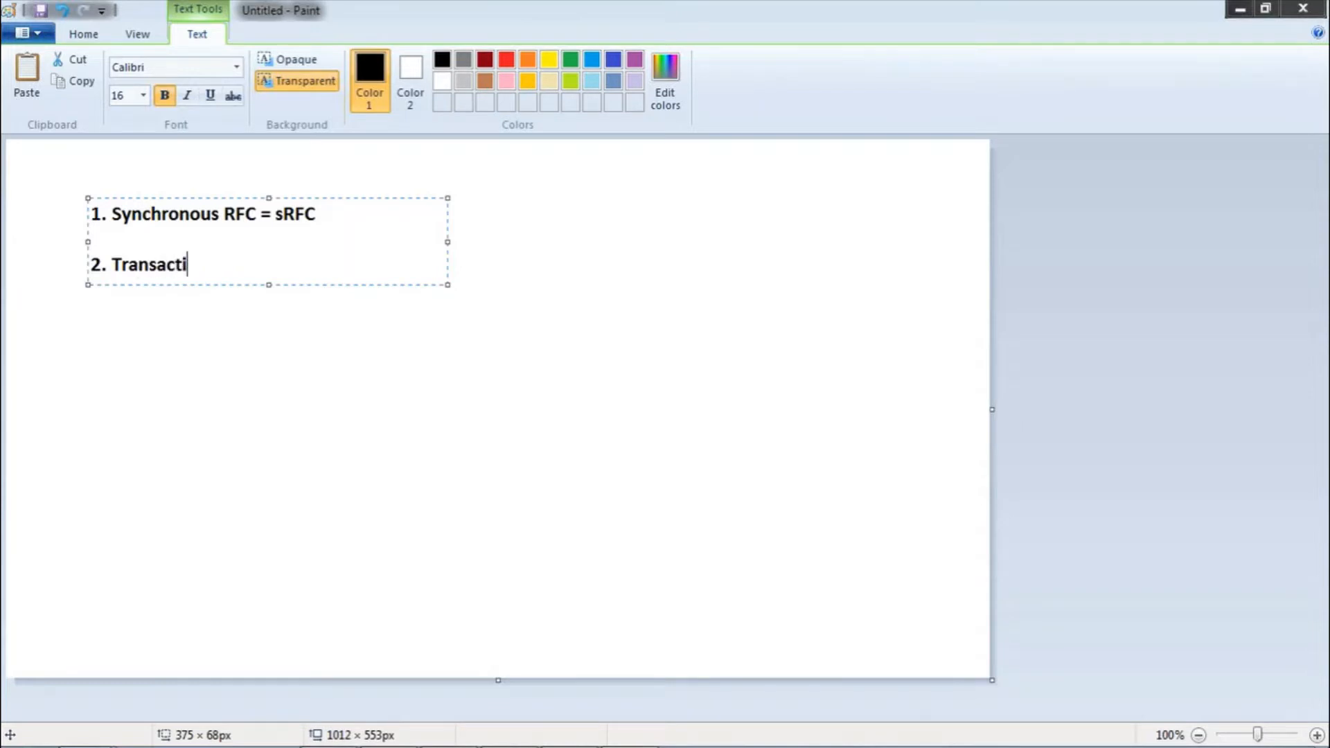
pyautogui.write('onal RFC = ')
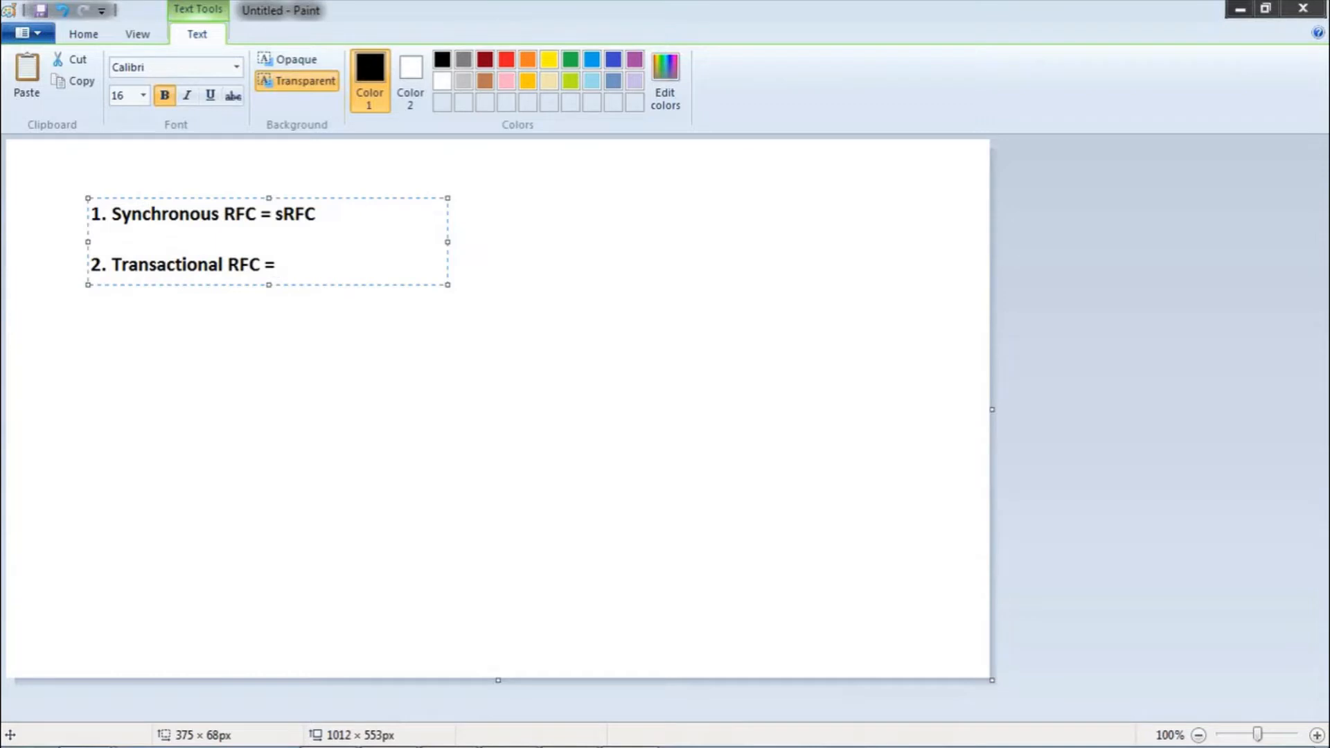
pyautogui.write('tRFC')
# Add a third list entry "3. Queued RFC = qRFC" after a blank line and finish the text box
pyautogui.press('Return')
pyautogui.press('Return')
pyautogui.write('3. ')
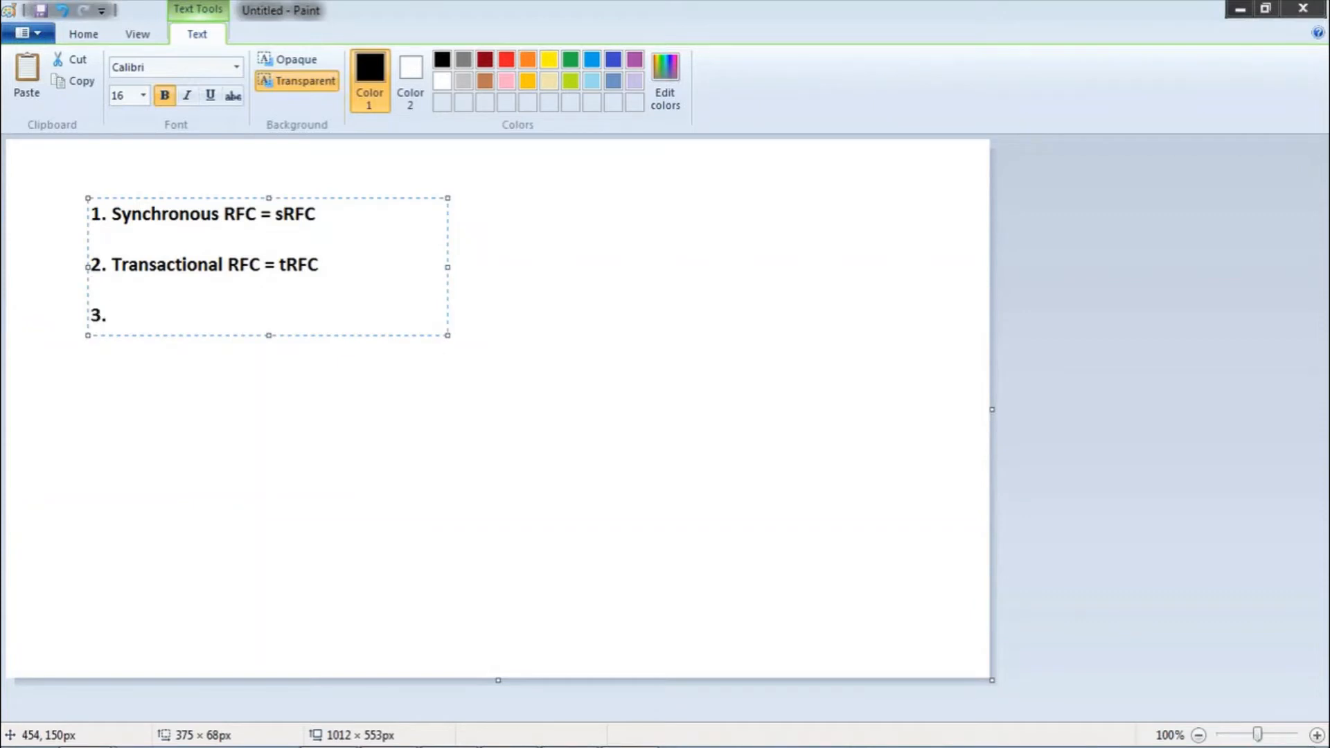
pyautogui.write('Queued')
pyautogui.press('BackSpace')
pyautogui.press('BackSpace')
pyautogui.write('ed RFC')
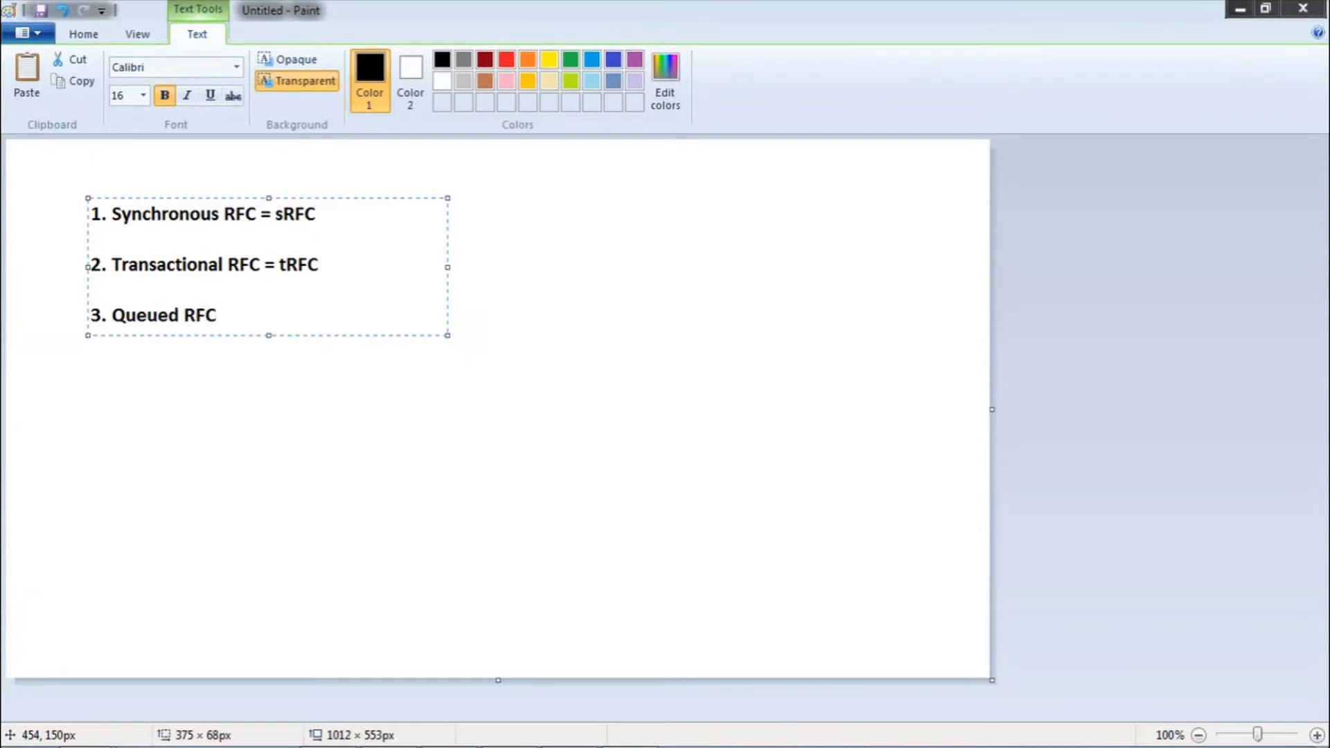
pyautogui.write(' = qRFC')
pyautogui.click(542, 369)
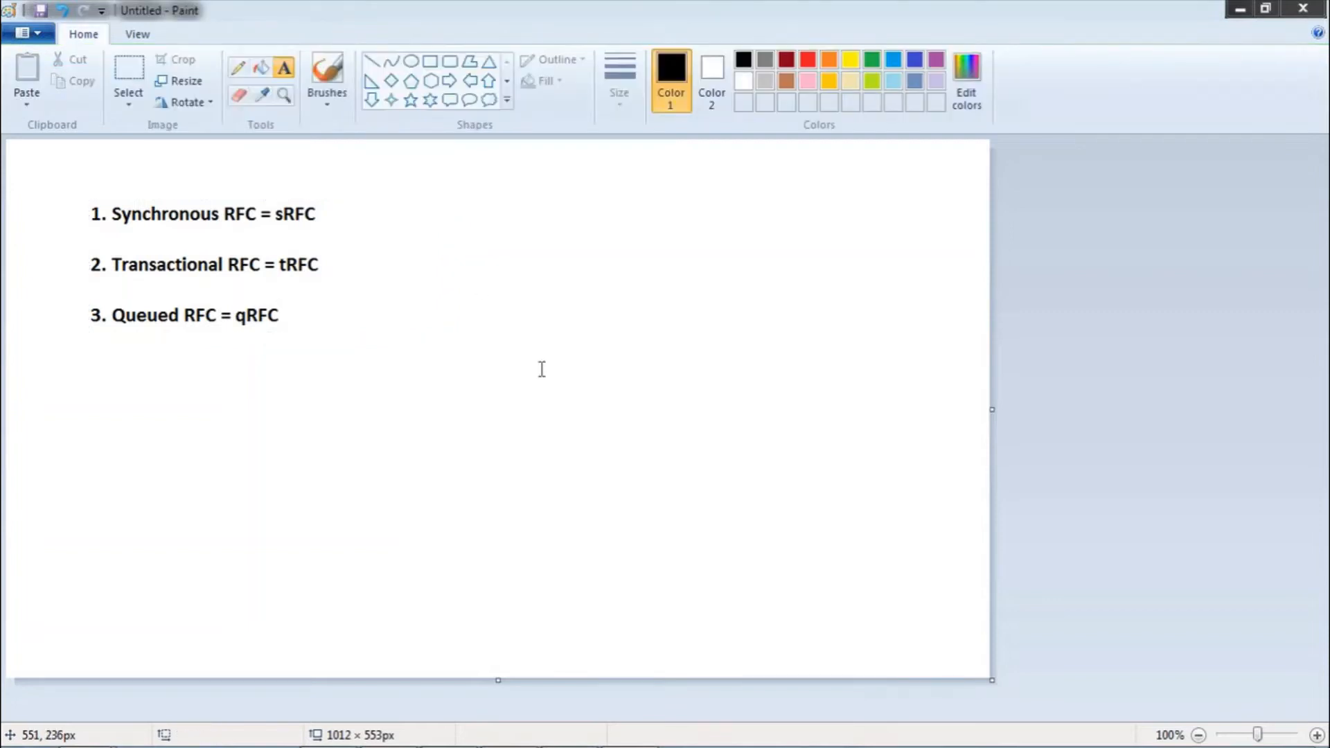
# Switch from Paint to the Windows Server virtual machine running SAP and open a new SAP session
pyautogui.click(1237, 9)
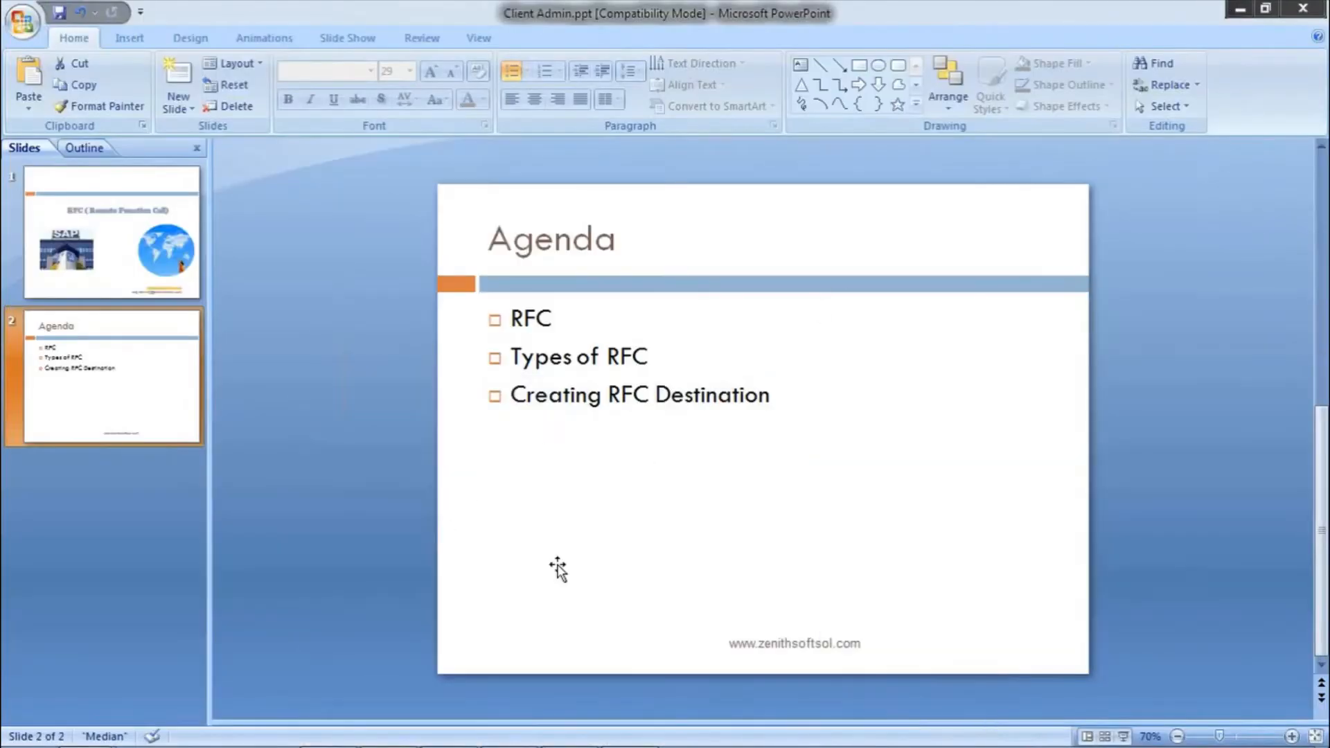
pyautogui.press('super')
pyautogui.click(492, 734)
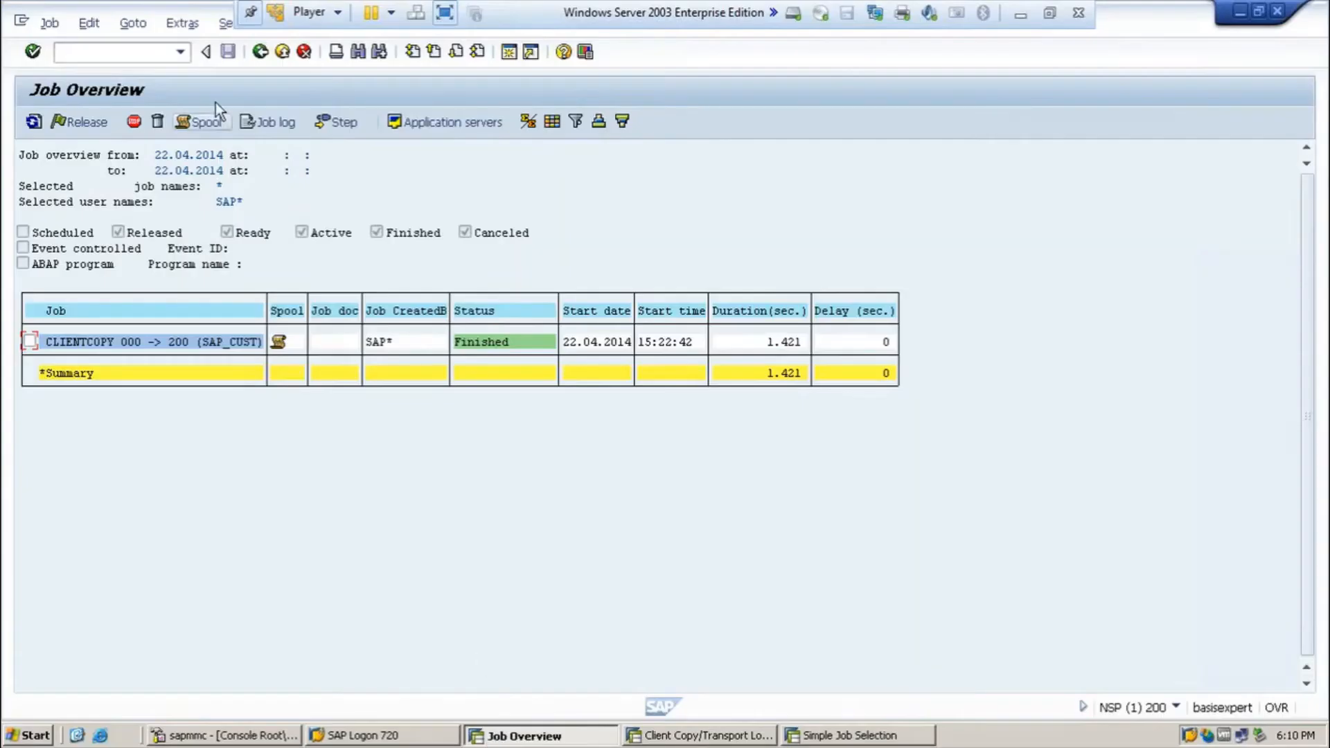
pyautogui.click(509, 52)
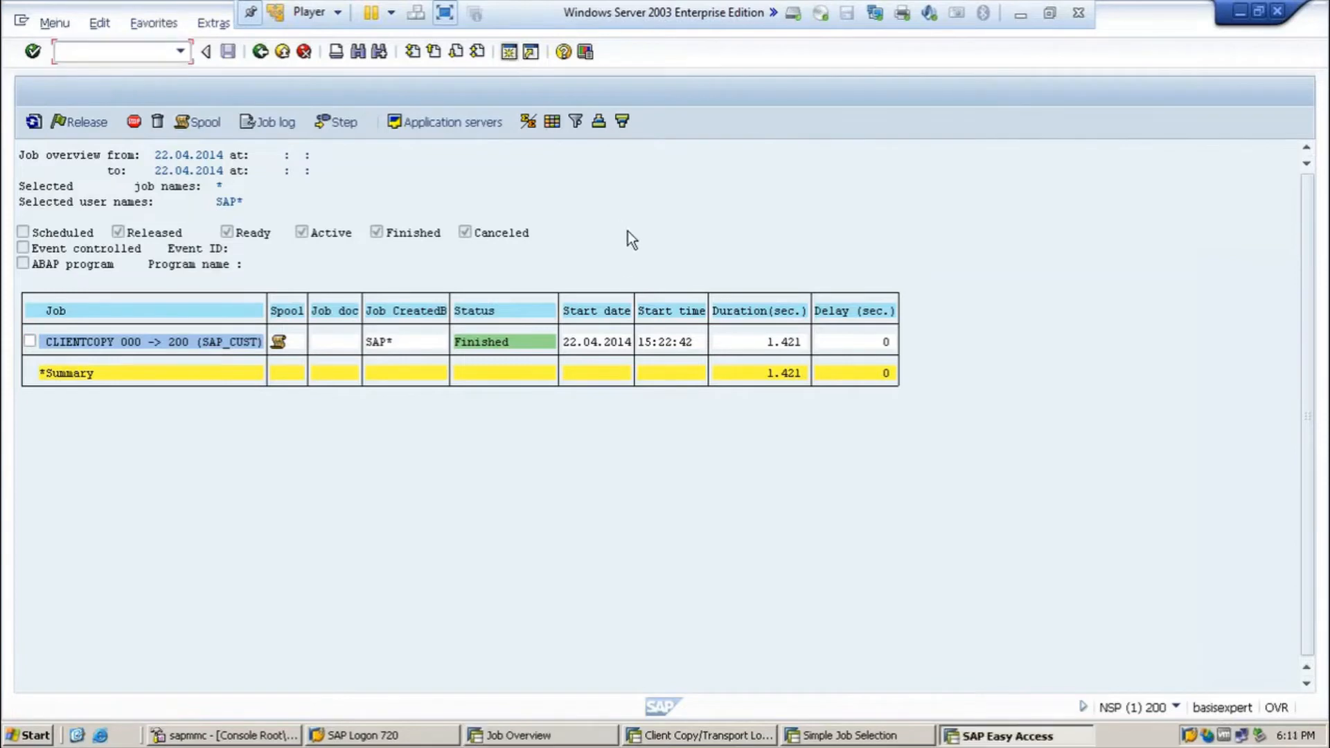
# Bring up SAP Logon 720 and open the logon screen of the Development (NSP) connection
pyautogui.click(610, 738)
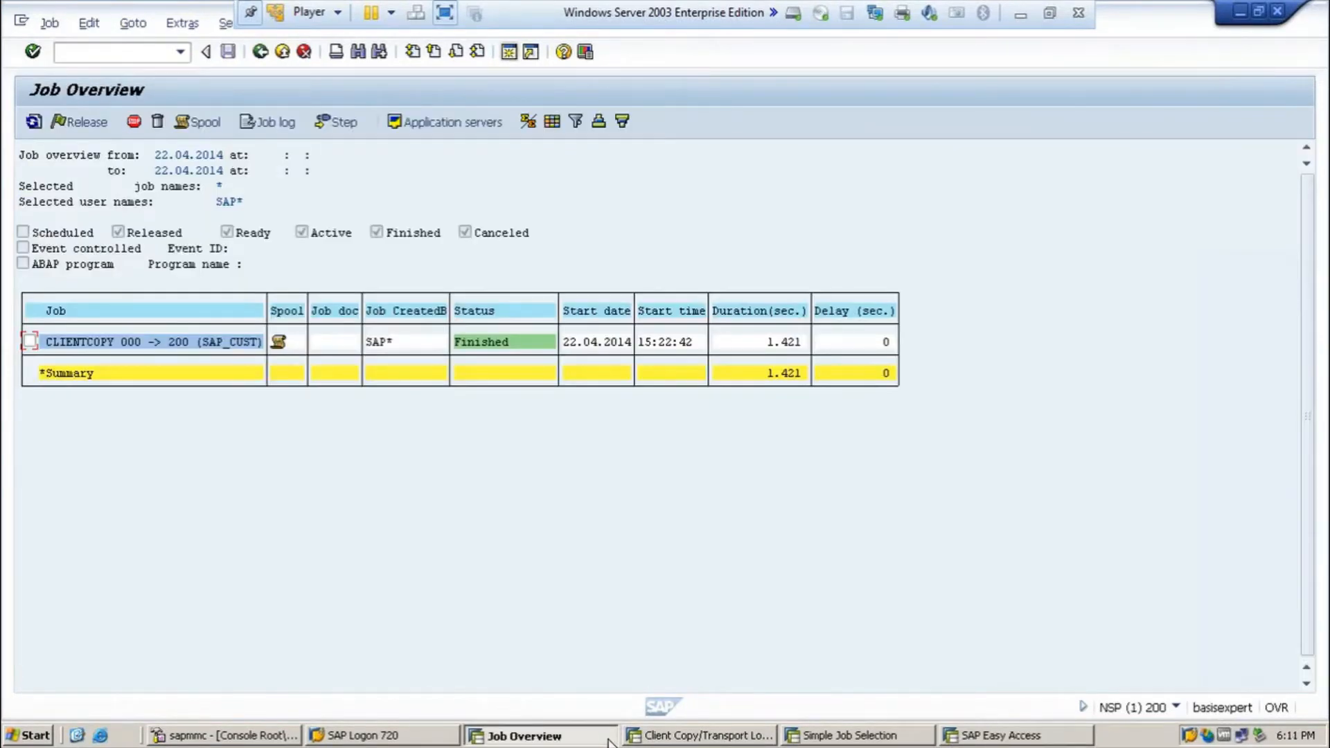
pyautogui.click(422, 736)
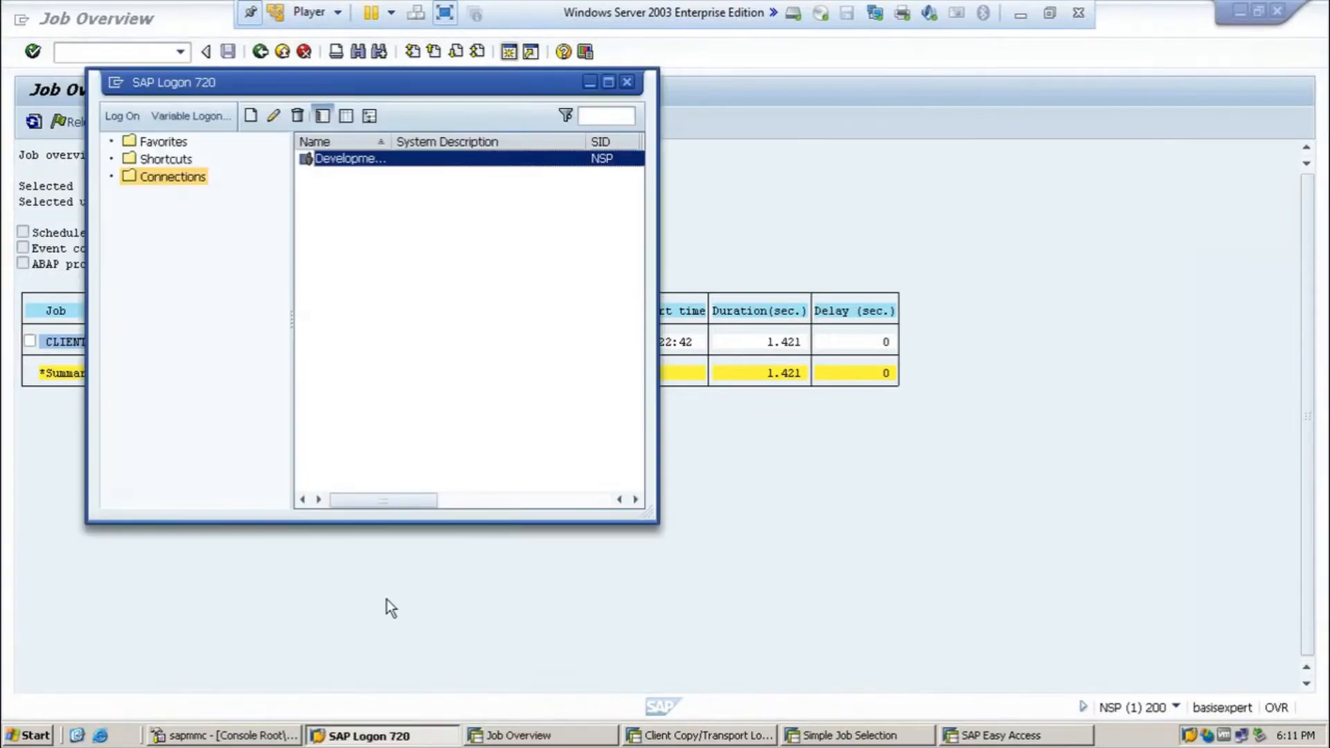
pyautogui.doubleClick(372, 164)
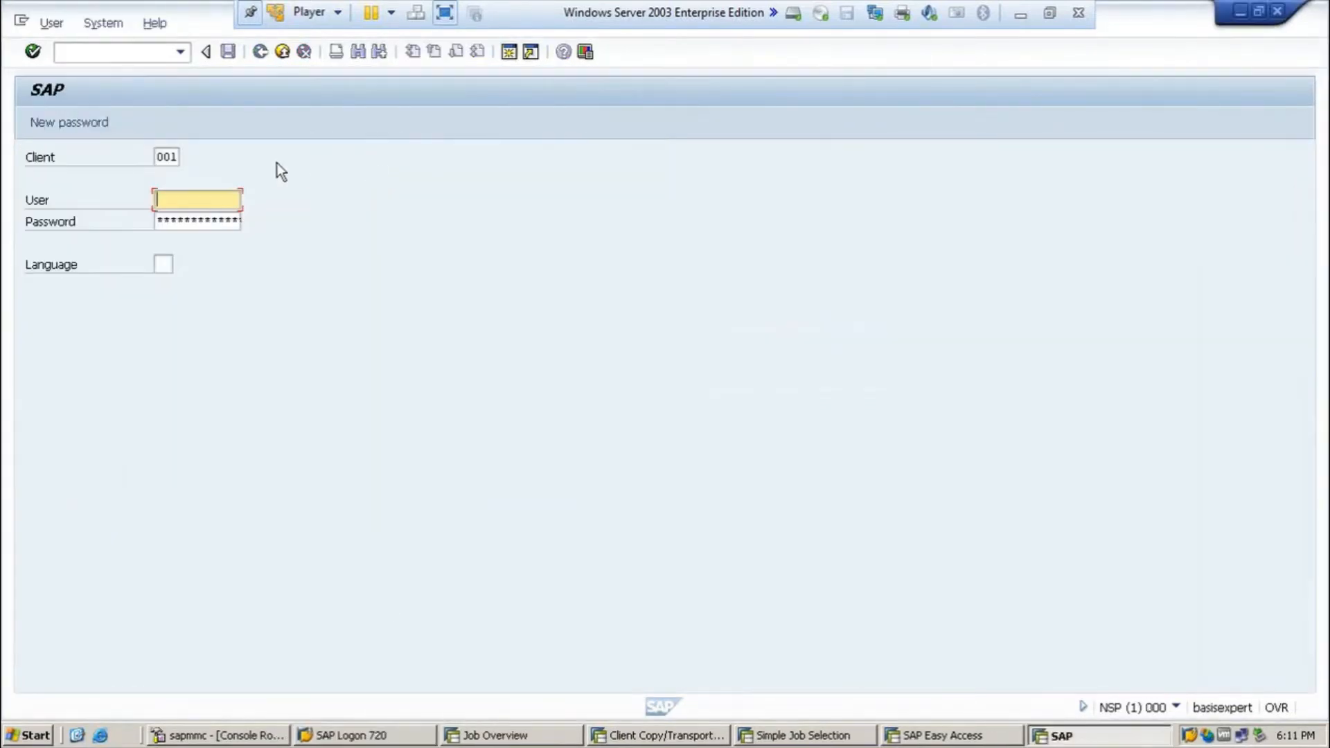
# Set the logon client to 000 and the user to ddic
pyautogui.click(173, 157)
pyautogui.write('0')
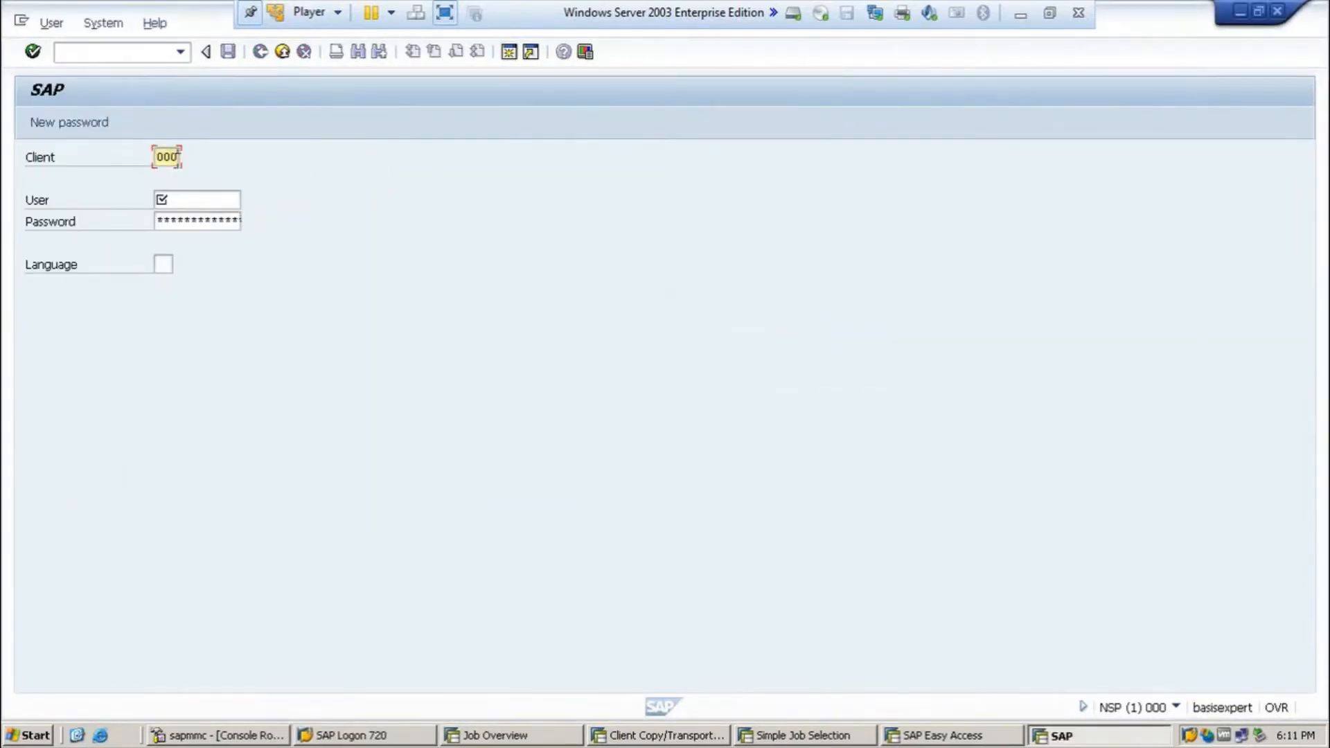
pyautogui.click(178, 201)
pyautogui.write('ddic')
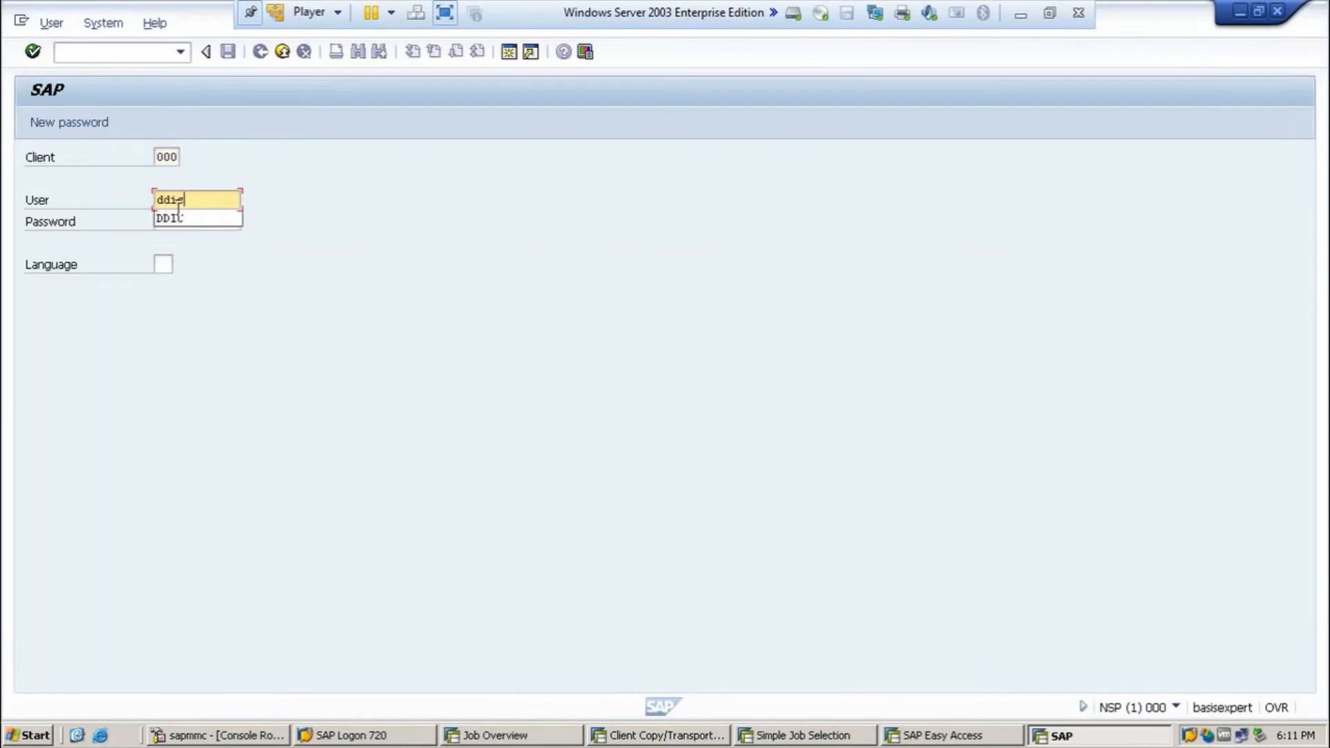
# Enter the account password, retyping it once, and submit the logon
pyautogui.press('Tab')
pyautogui.write('*********')
pyautogui.press('BackSpace')
pyautogui.press('BackSpace')
pyautogui.press('BackSpace')
pyautogui.press('BackSpace')
pyautogui.press('BackSpace')
pyautogui.press('BackSpace')
pyautogui.press('BackSpace')
pyautogui.press('BackSpace')
pyautogui.press('BackSpace')
pyautogui.write('*********')
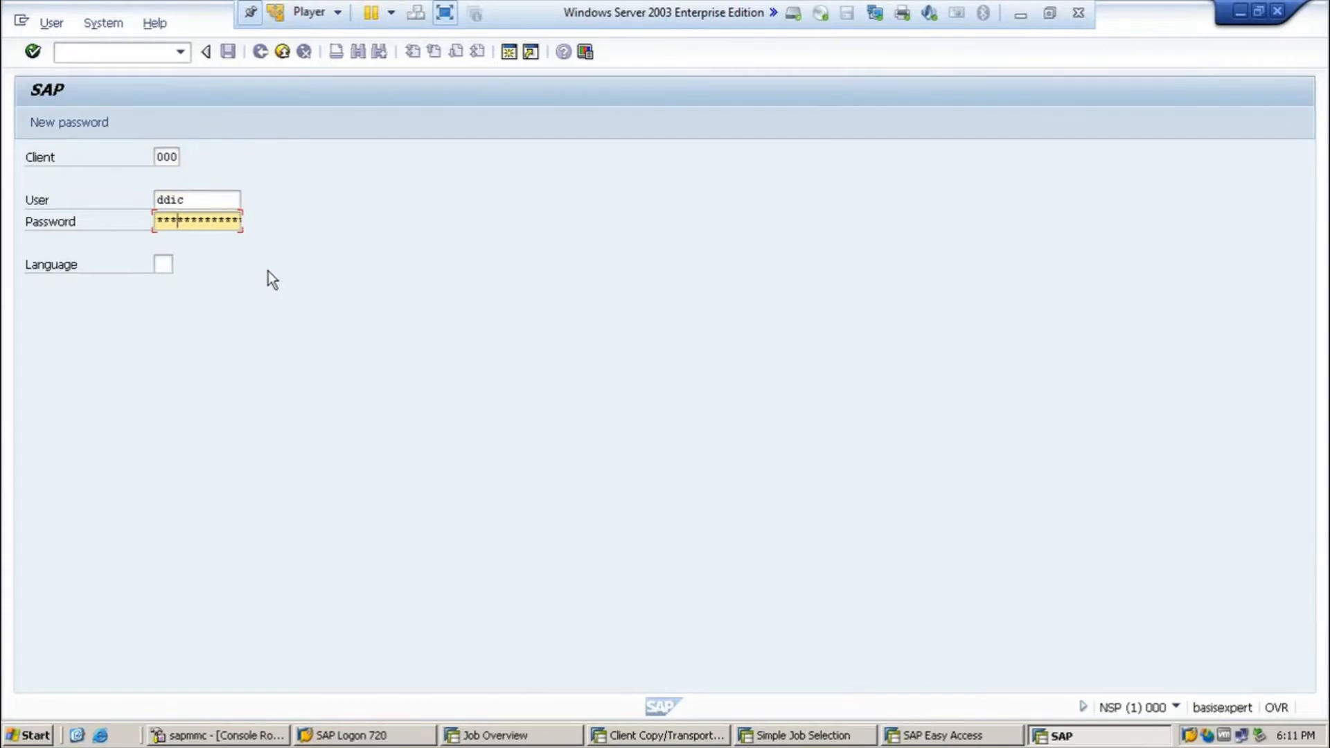
pyautogui.press('Return')
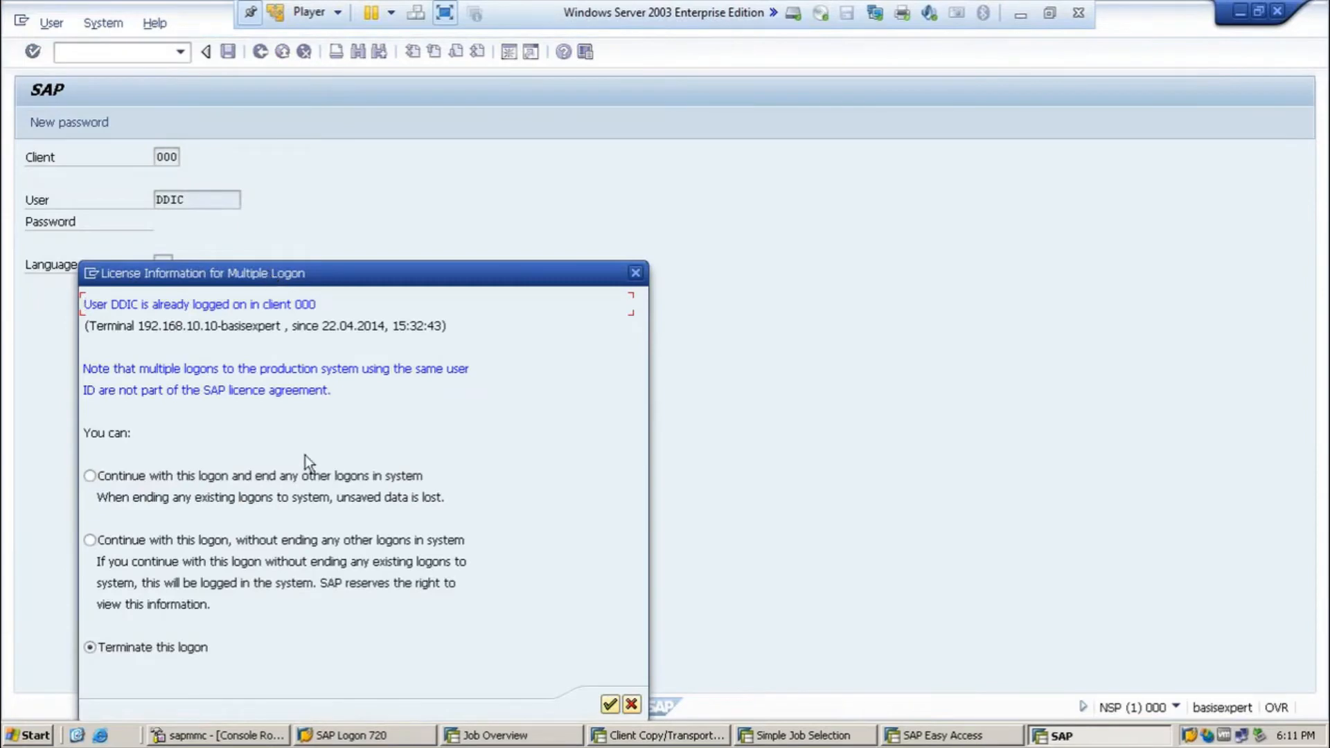
# Continue with this logon while ending any other logons in the system, and dismiss the system message
pyautogui.click(225, 474)
pyautogui.press('Return')
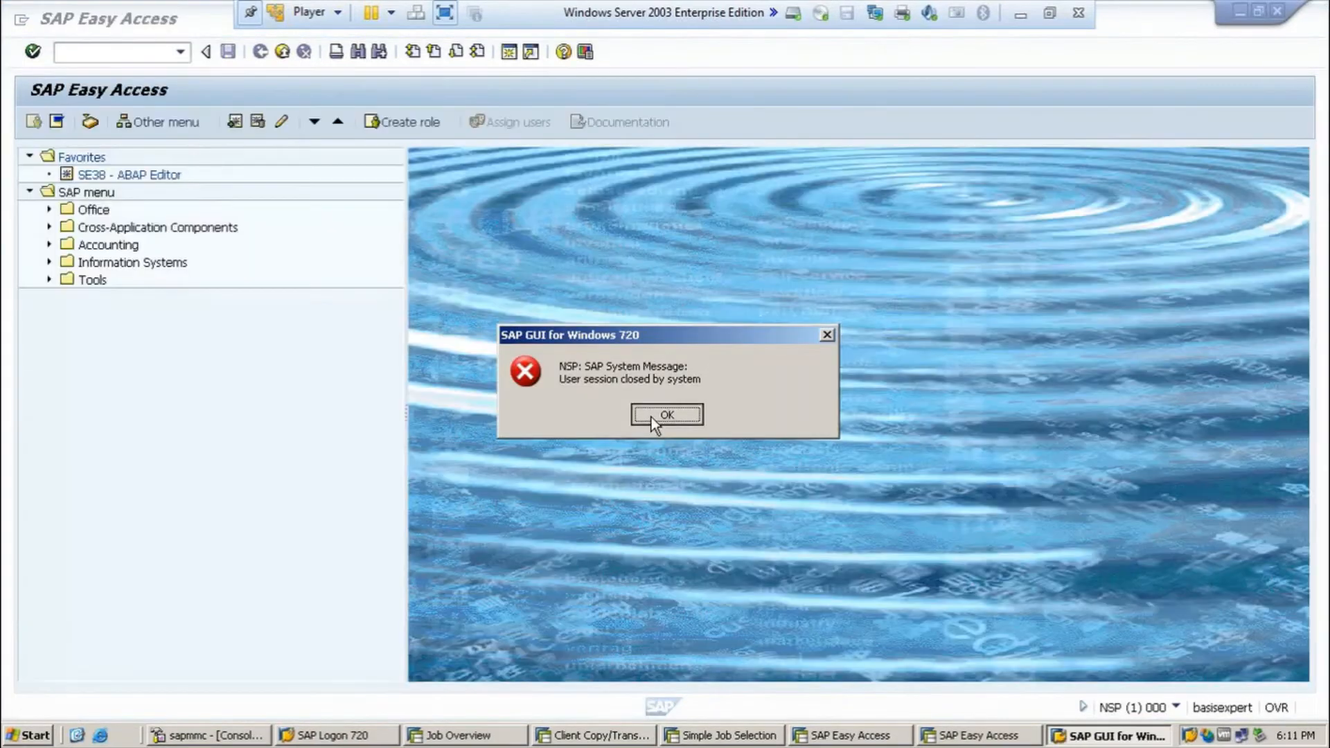
pyautogui.click(651, 417)
# Run transaction sm59 and expand the ABAP Connections folder
pyautogui.write('sm59')
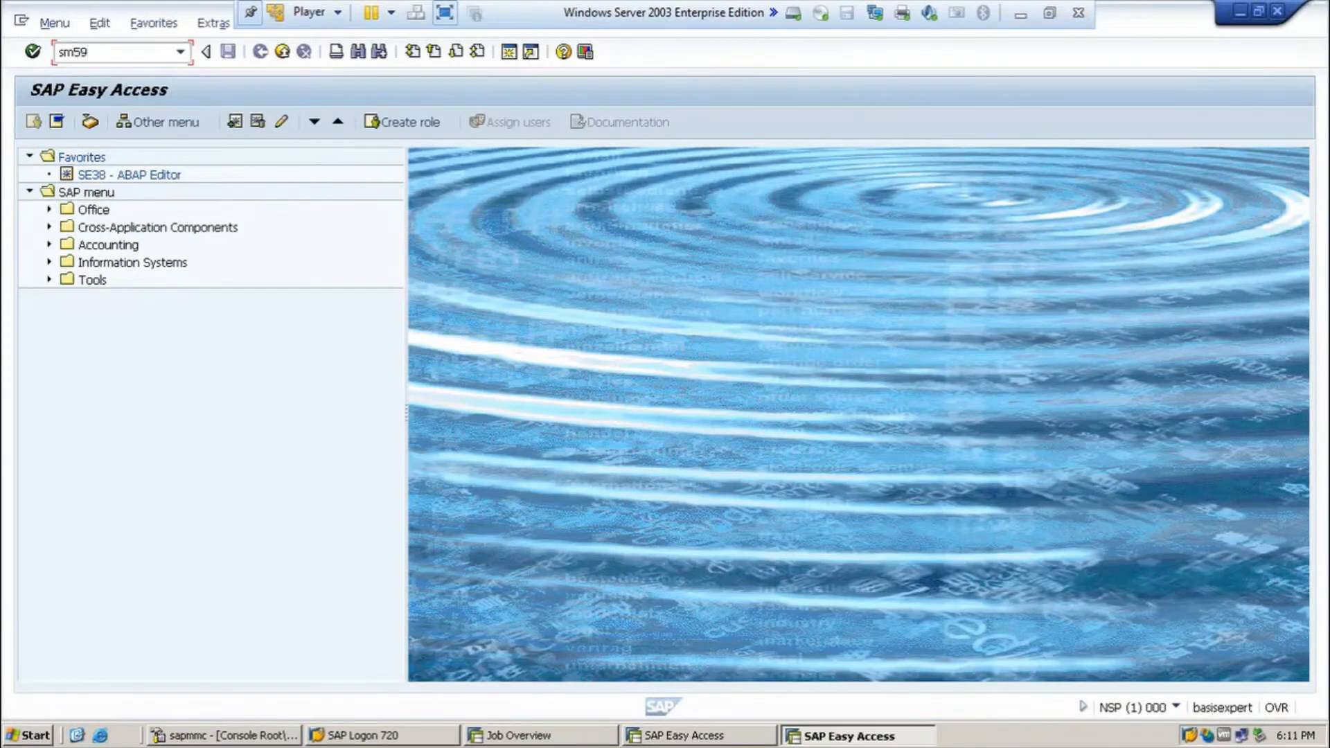
pyautogui.press('Return')
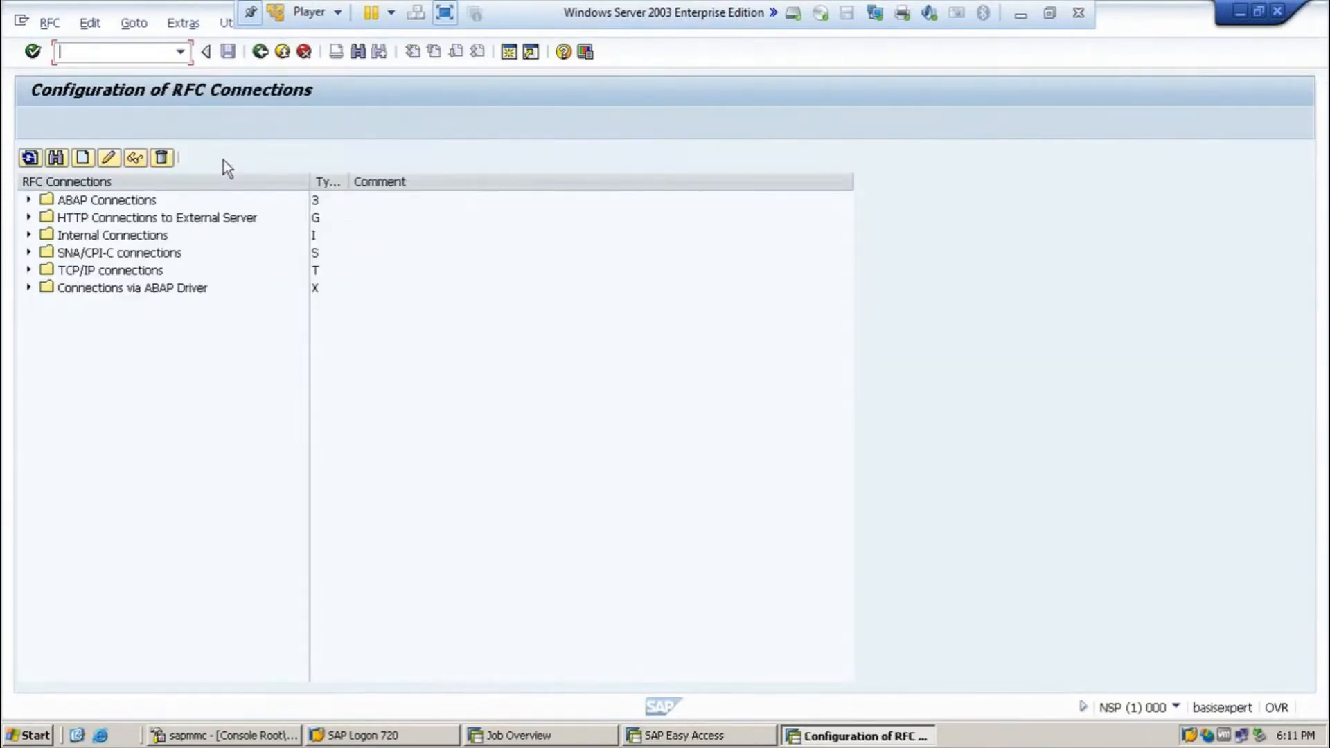
pyautogui.click(29, 201)
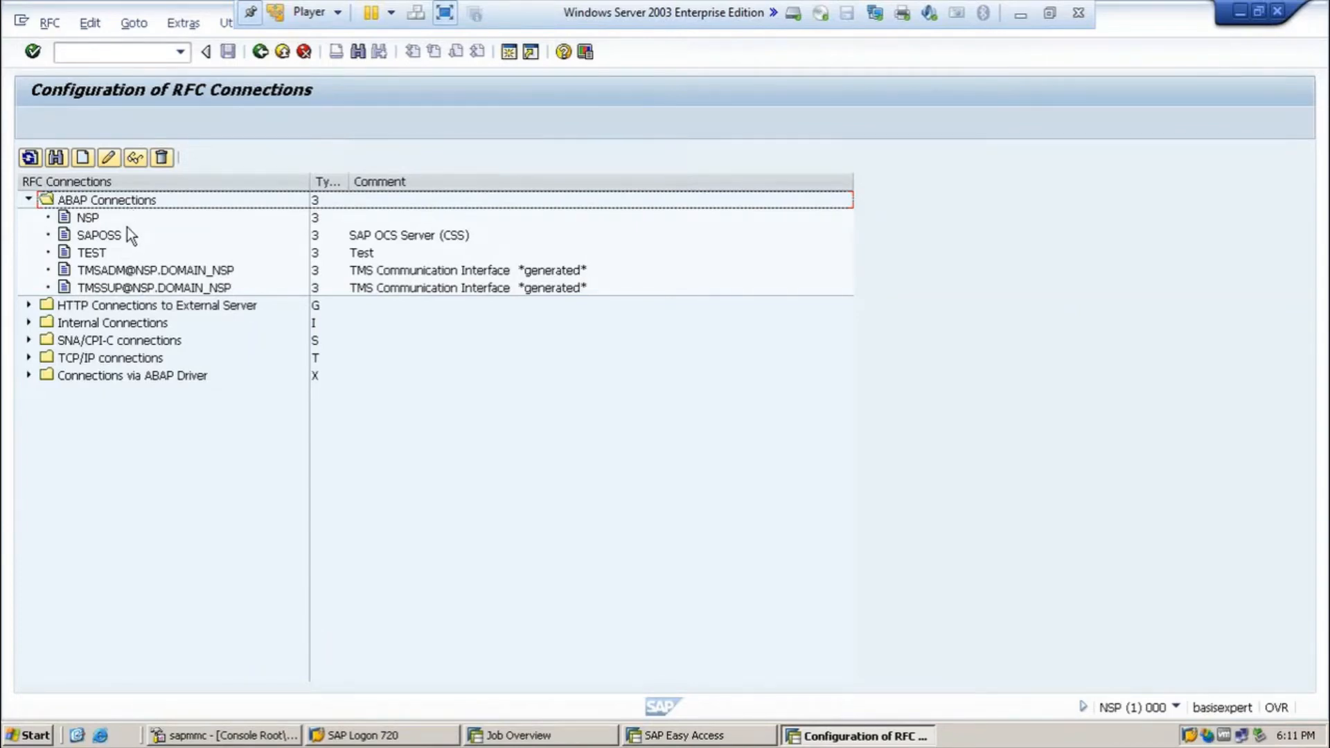
# Start a new RFC destination named RFC_DESTINATION_QAS with connection type 3, Connection to ABAP System
pyautogui.click(83, 158)
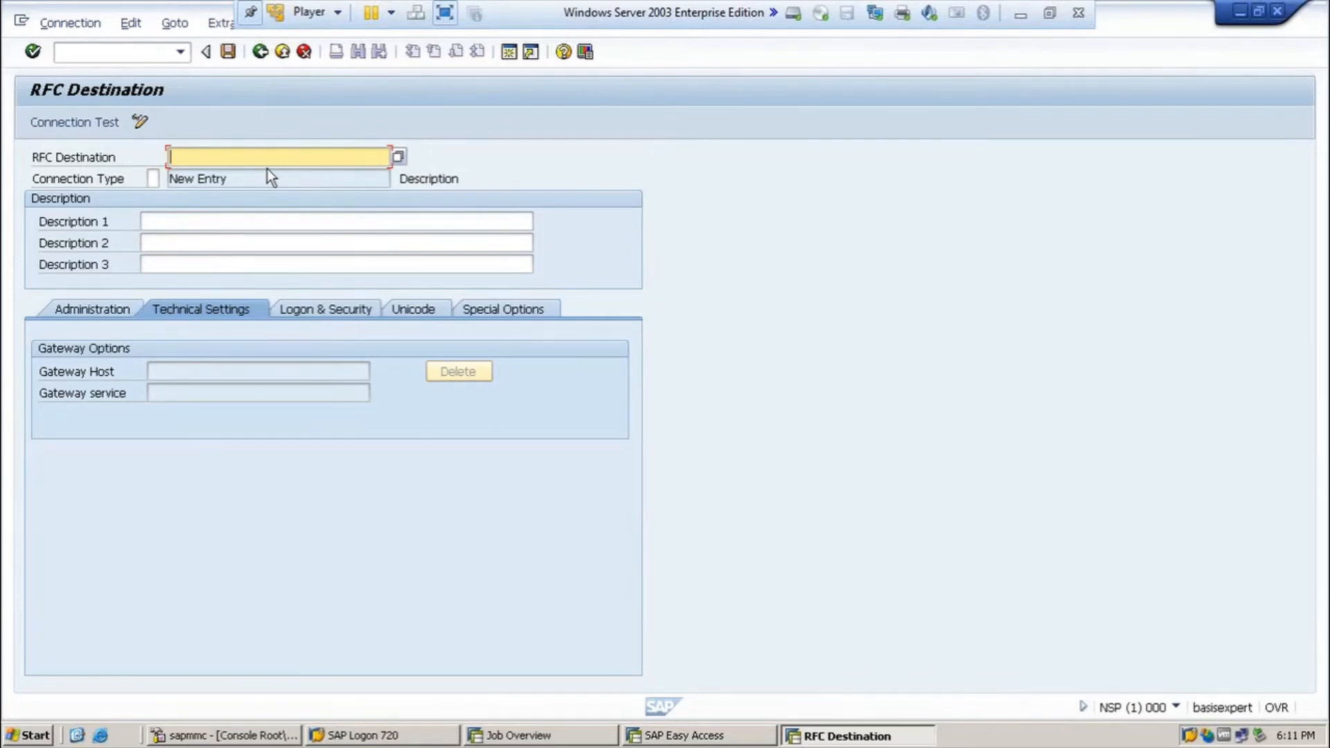
pyautogui.write('RFC_DESTINATION_QAS')
pyautogui.click(156, 179)
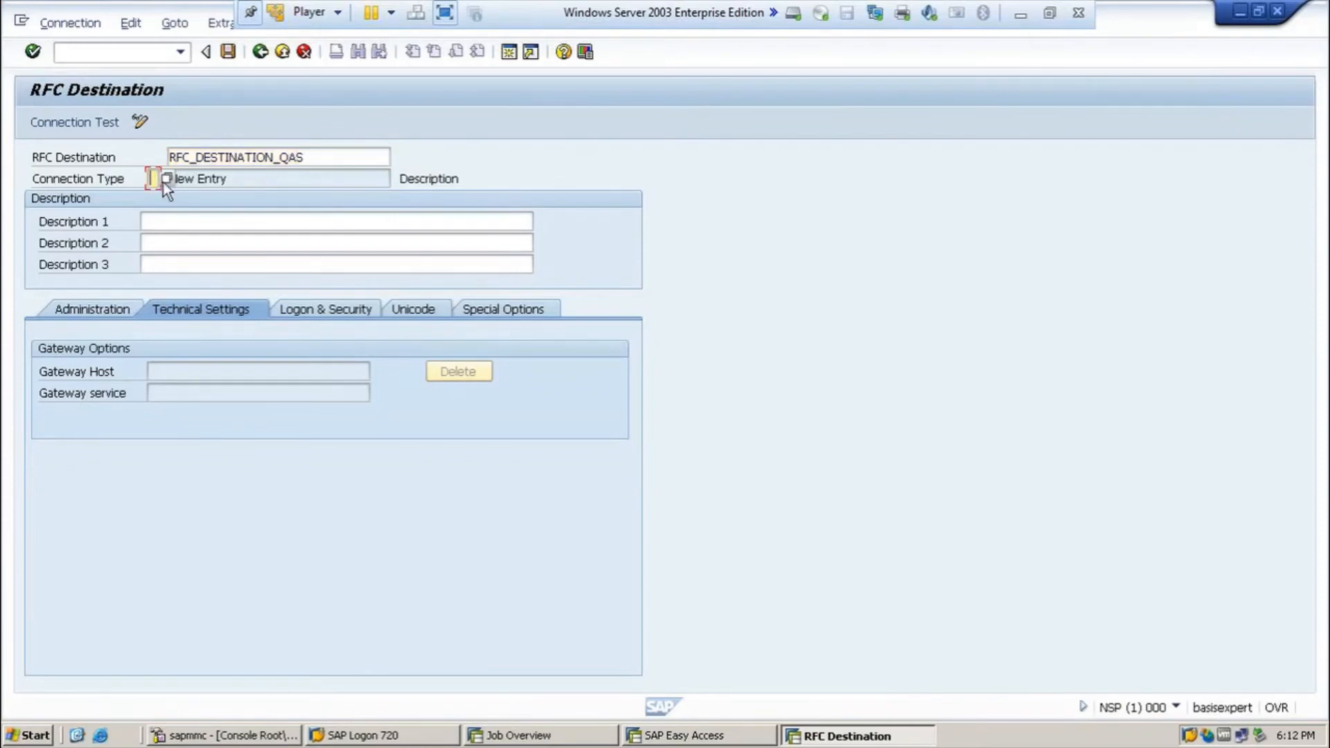
pyautogui.click(167, 179)
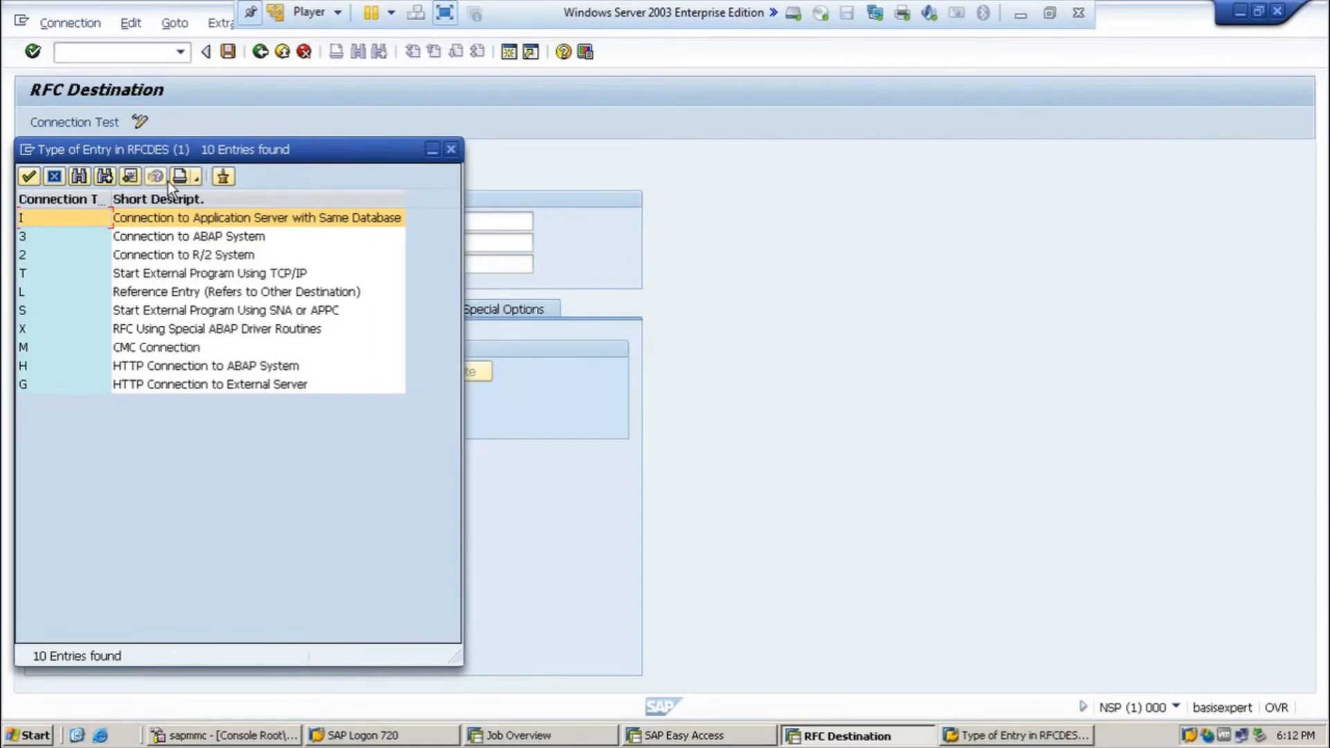
pyautogui.click(193, 236)
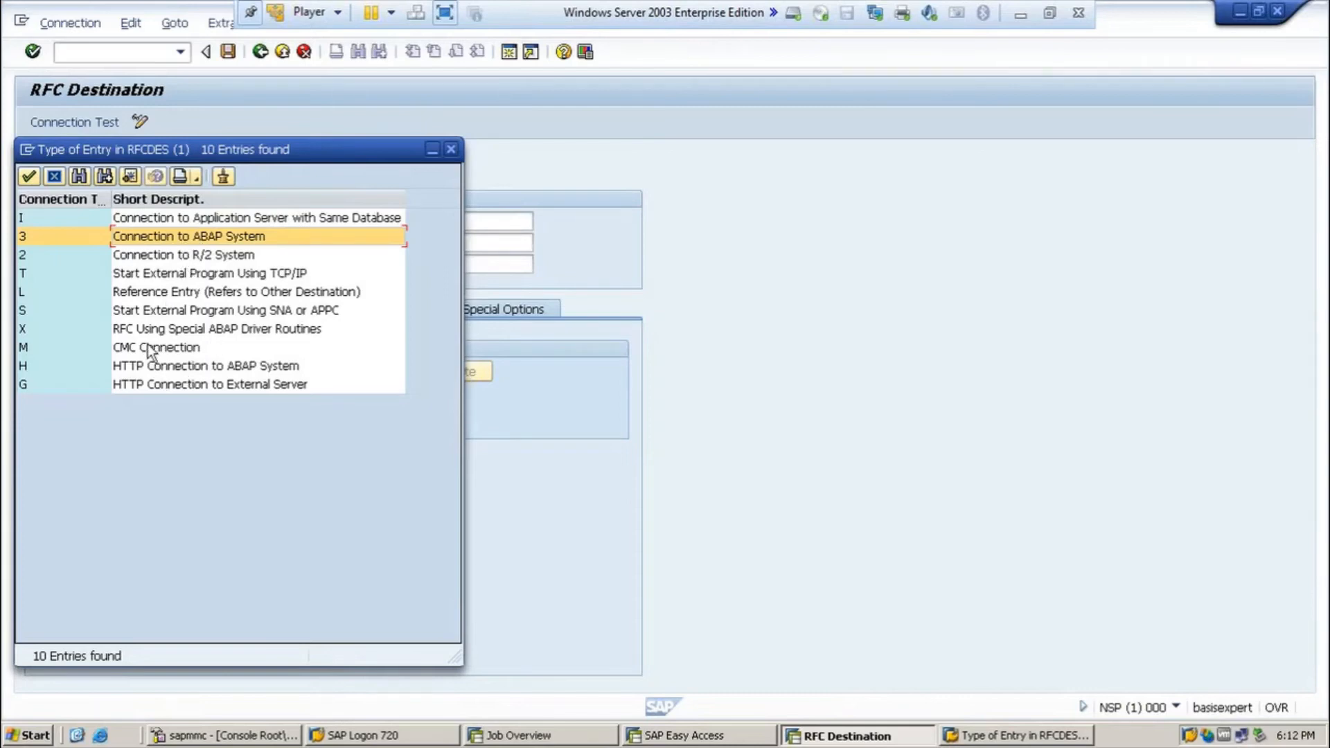
pyautogui.doubleClick(61, 236)
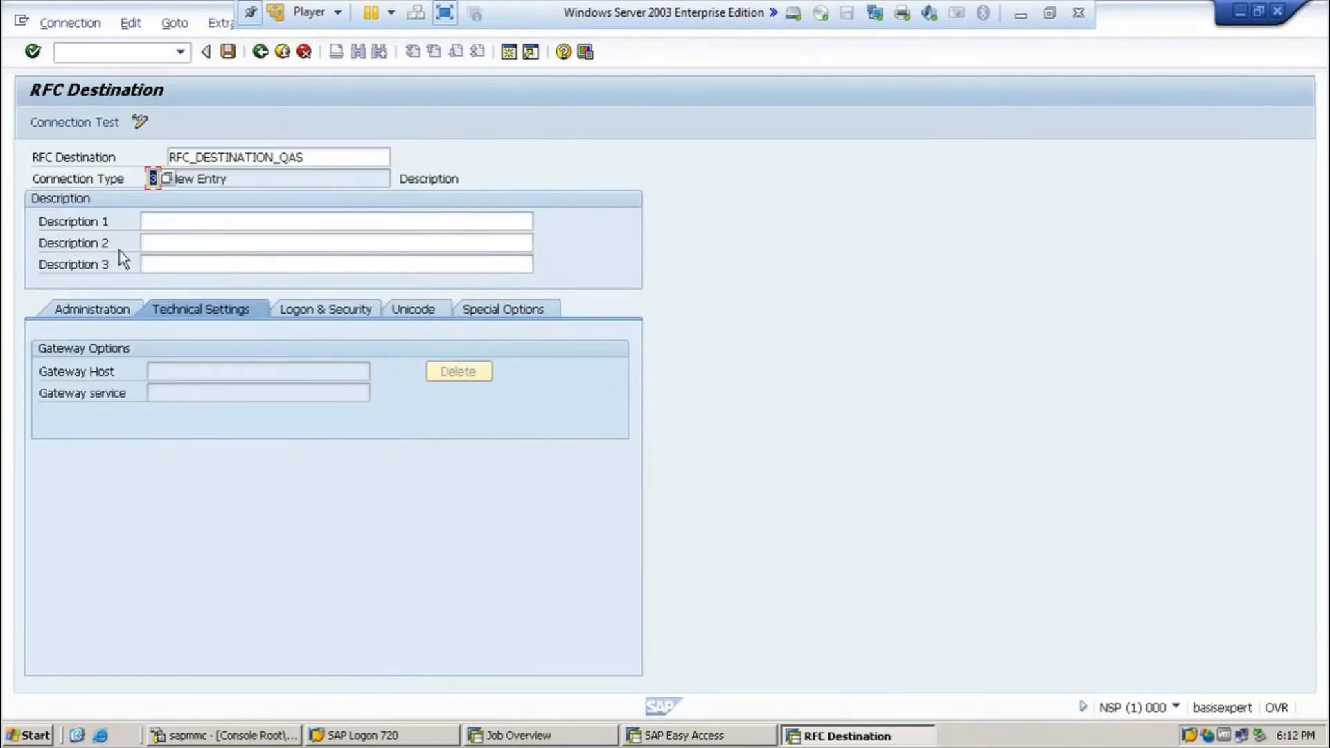
# Enter "RFC destination created for Quality system" as Description 1 and save the destination
pyautogui.click(167, 222)
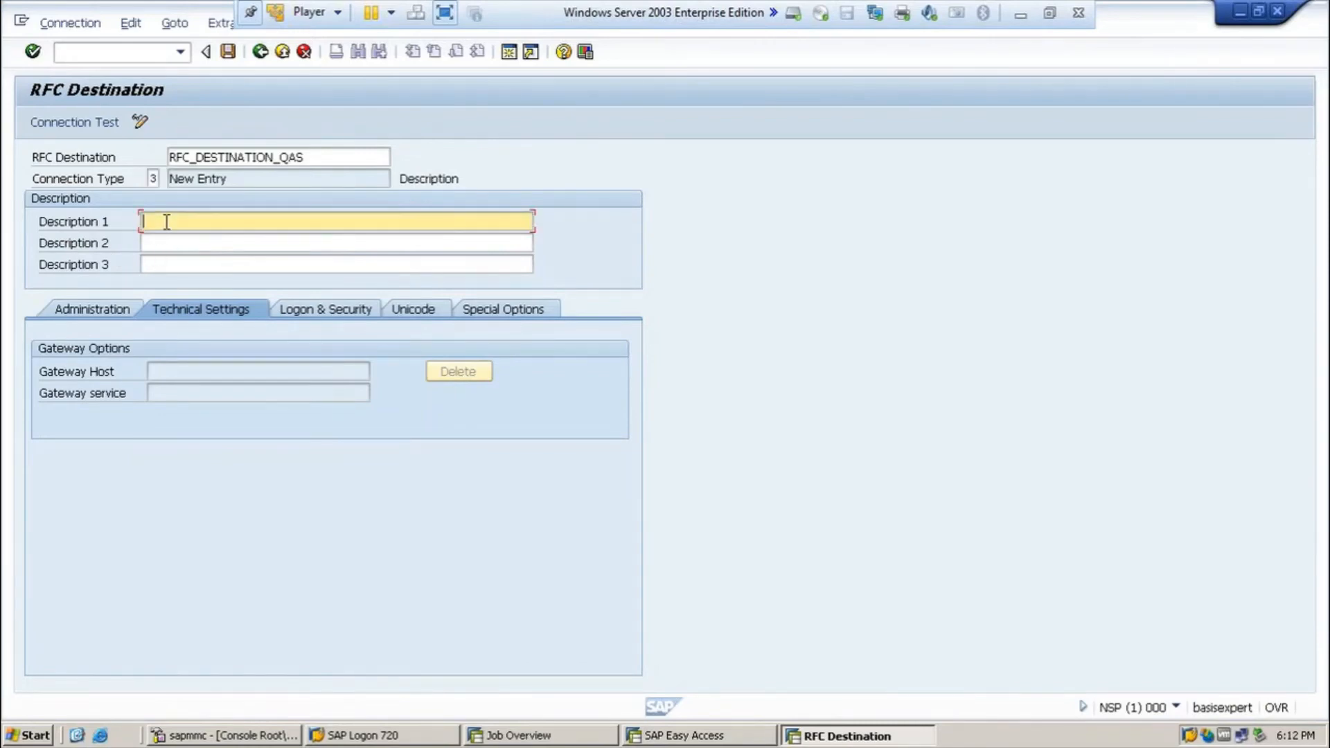
pyautogui.write('RFC Destination created for Quality system')
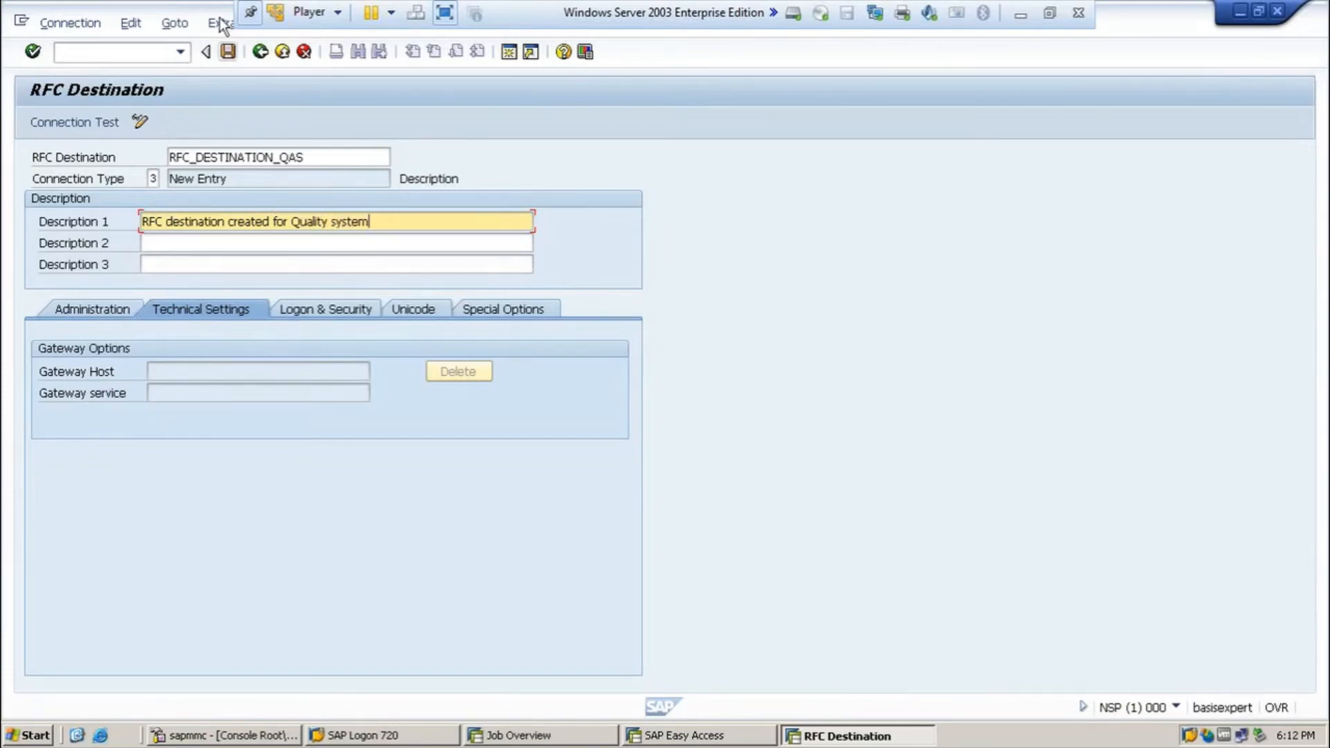
pyautogui.click(227, 52)
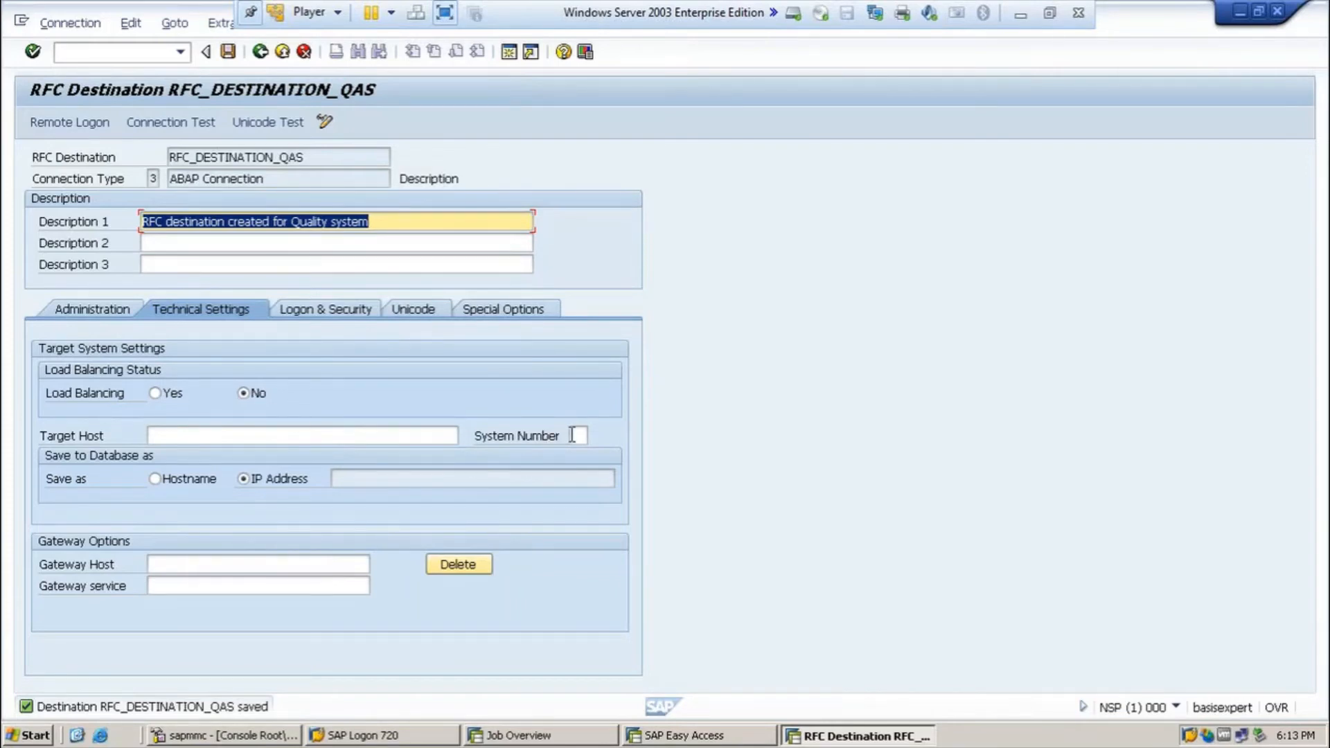
# Set the destination's target host to 192.168.10.10 and its system number to 00, and save it
pyautogui.click(286, 433)
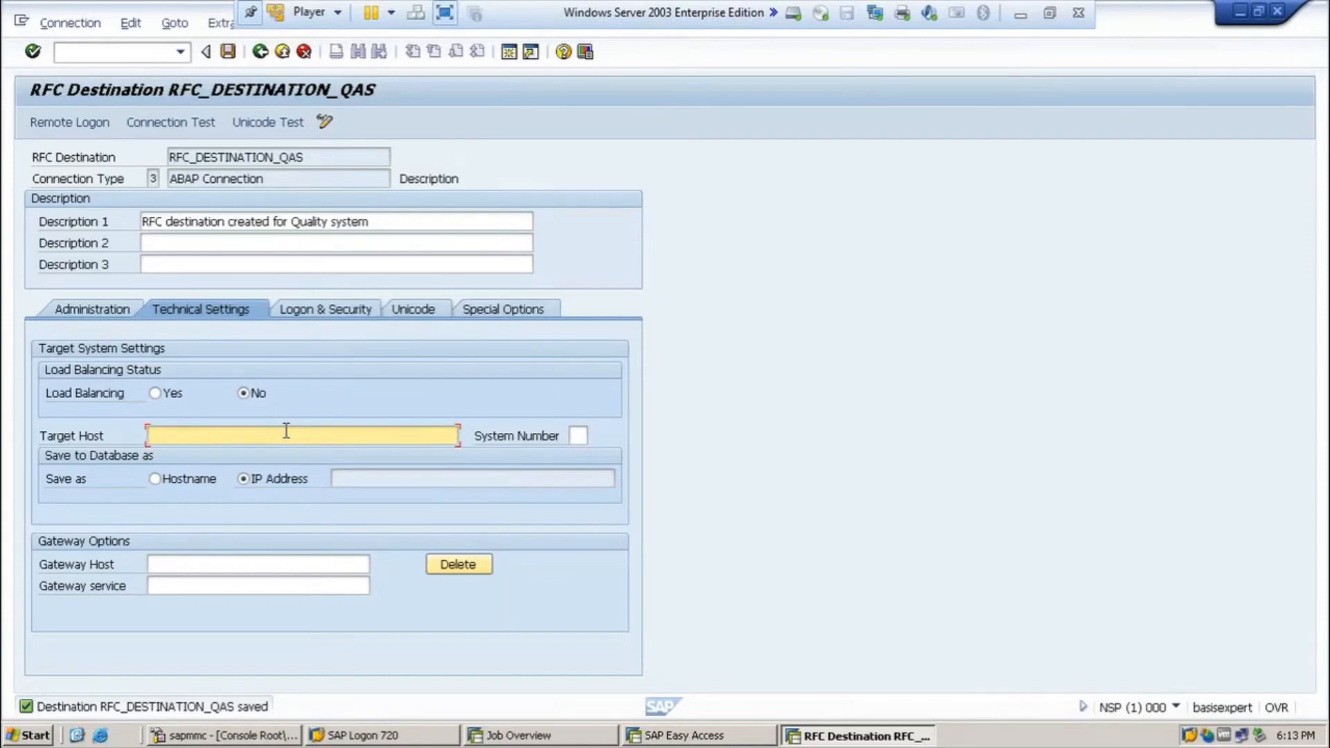
pyautogui.write('b')
pyautogui.press('BackSpace')
pyautogui.write('192.168.10.10')
pyautogui.press('Tab')
pyautogui.write('00')
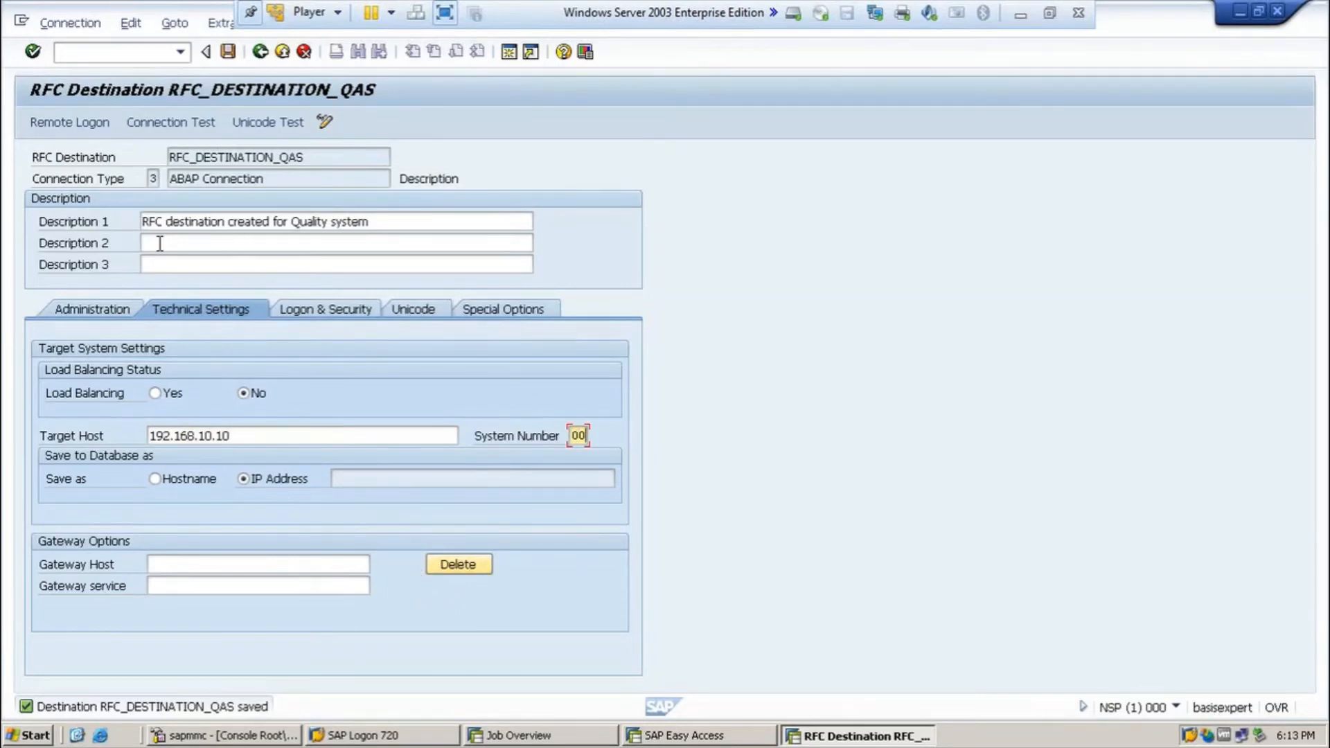
pyautogui.click(233, 53)
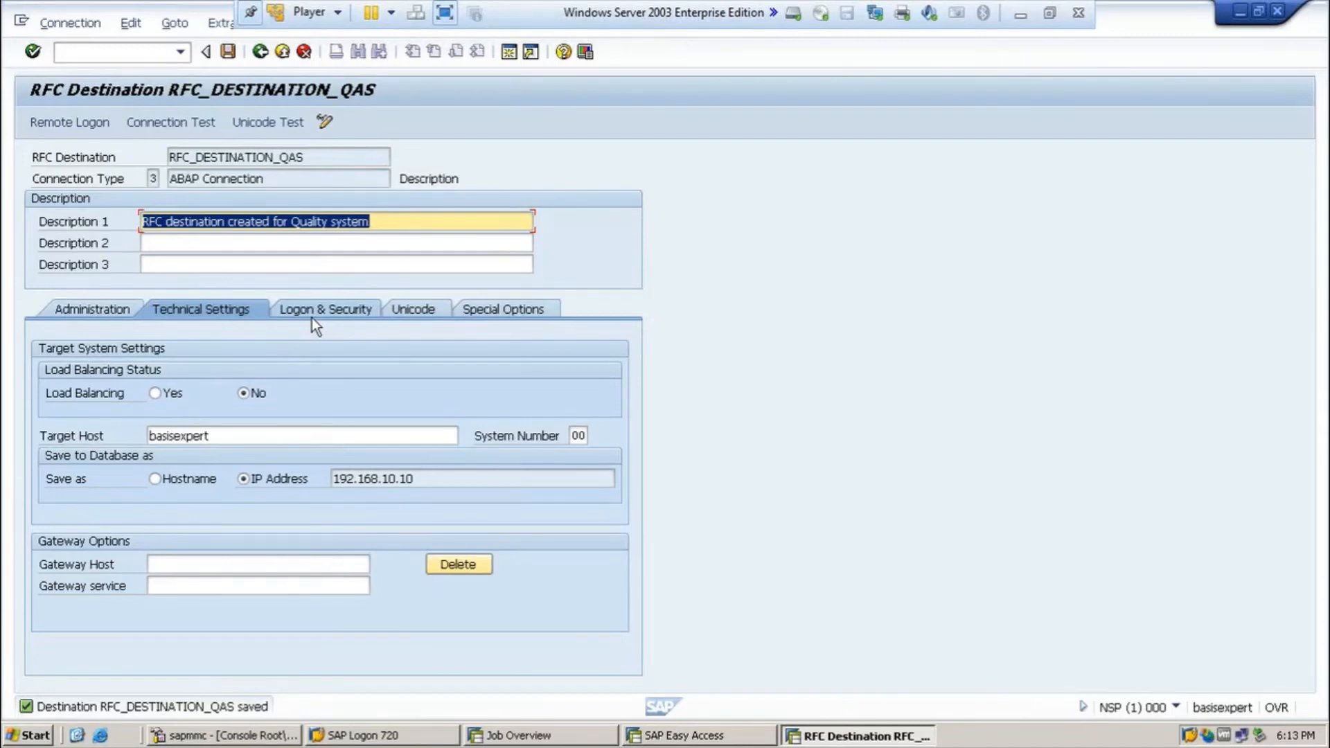
# Run the connection test for RFC_DESTINATION_QAS, return, and perform a remote logon that starts SAP Easy Access
pyautogui.click(195, 123)
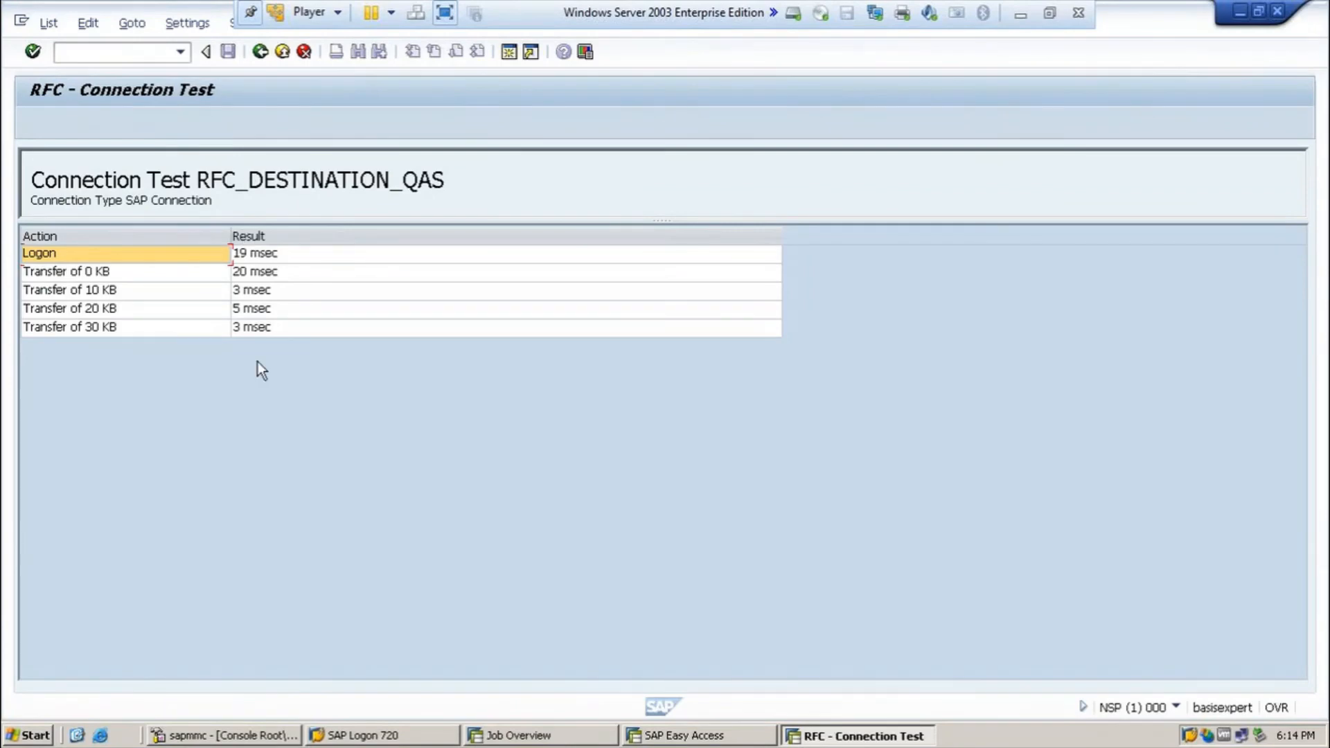
pyautogui.click(260, 53)
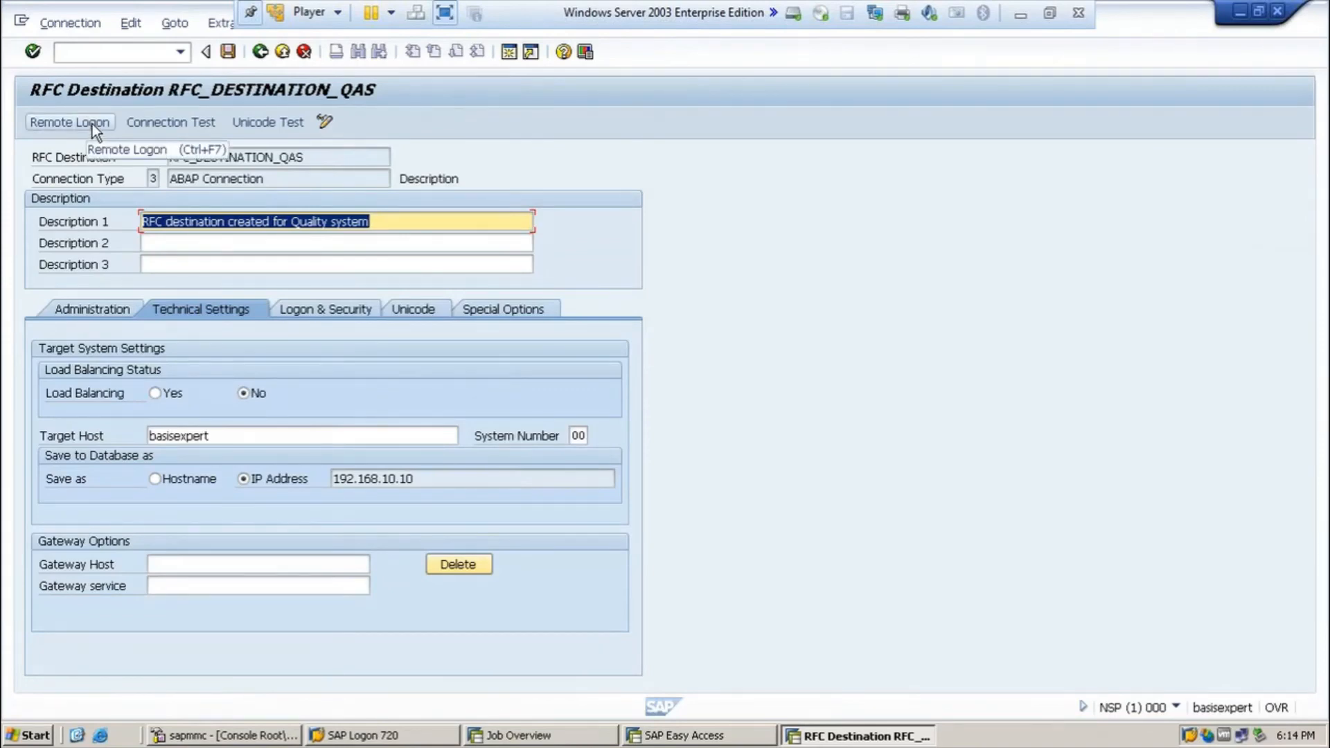
pyautogui.click(93, 123)
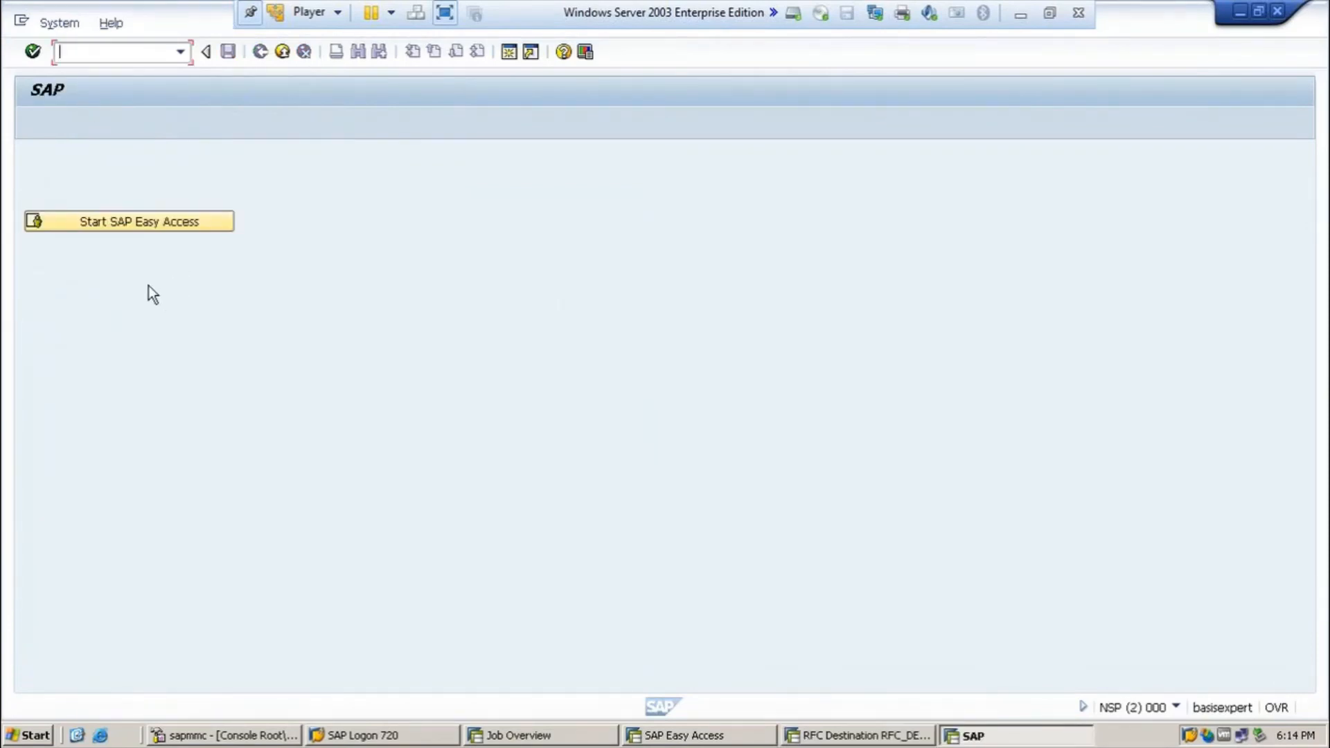
pyautogui.click(143, 227)
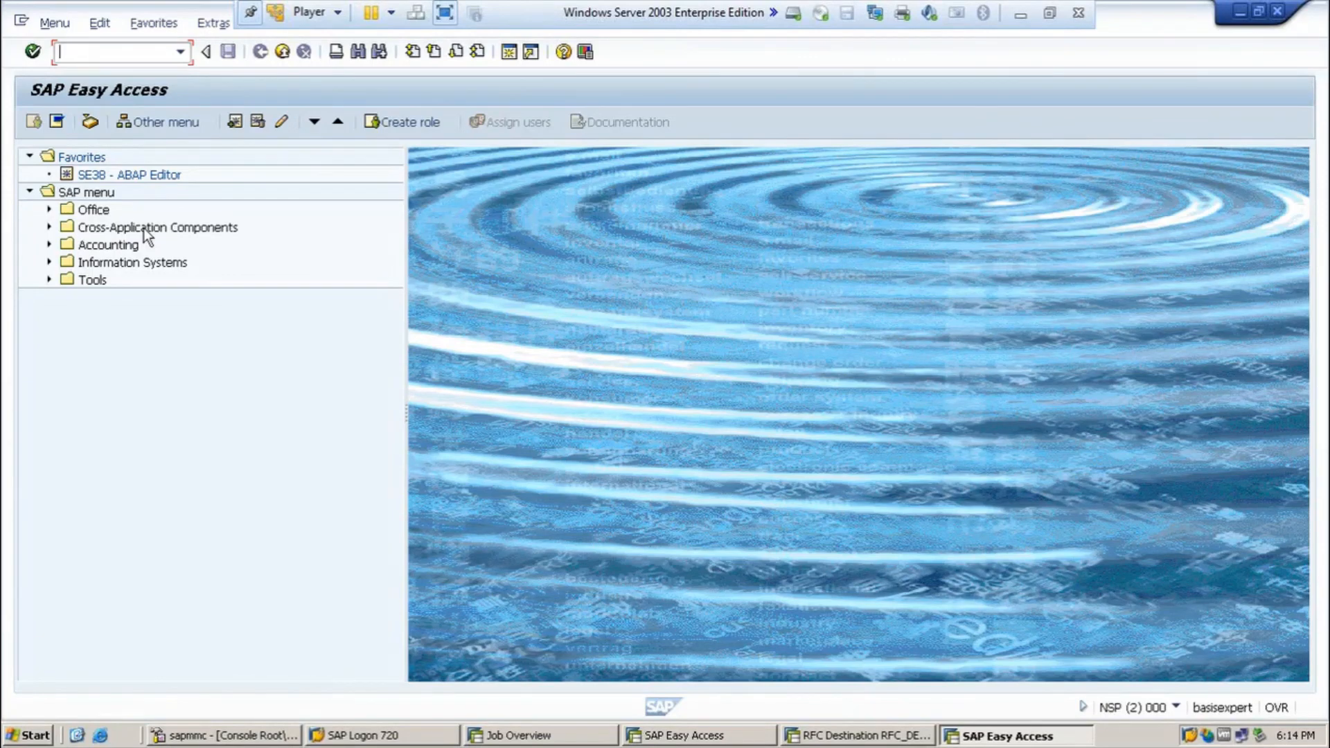
# Leave the virtual machine and switch back to the Client Admin.ppt presentation in PowerPoint
pyautogui.click(1023, 15)
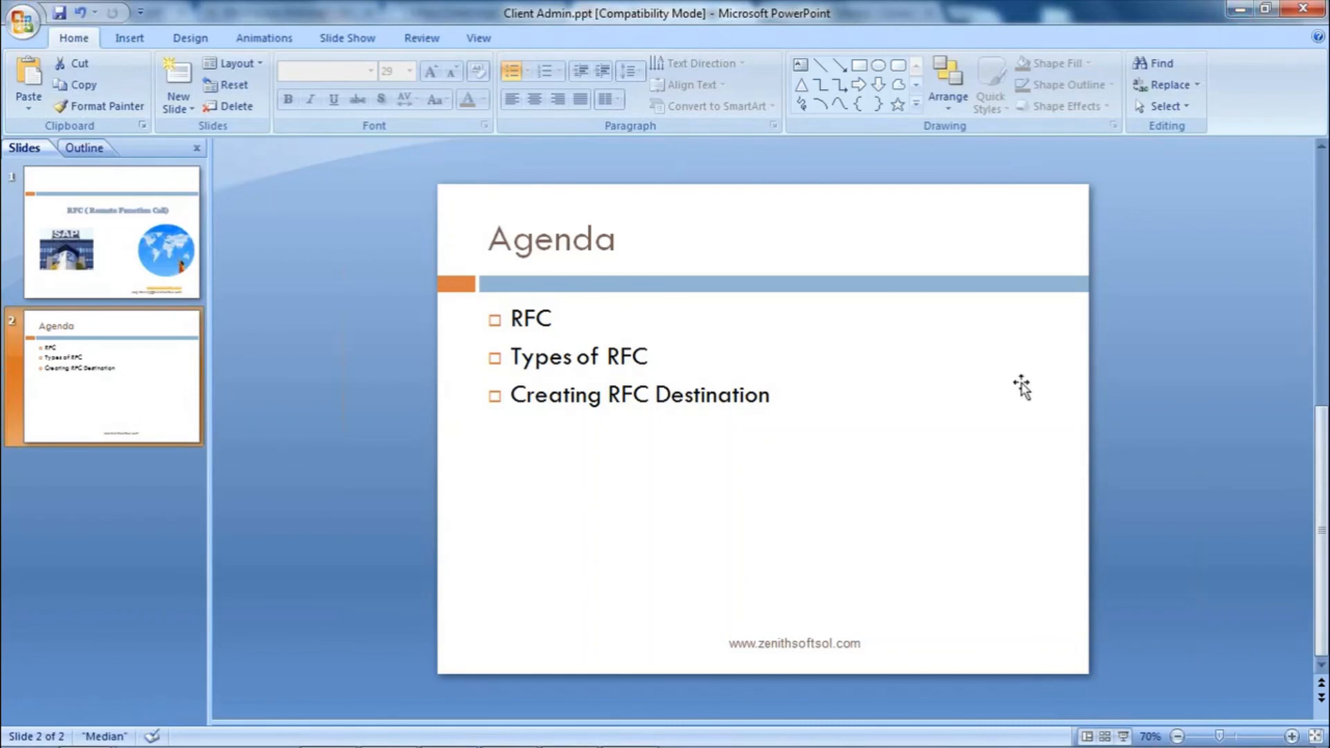
pyautogui.press('super')
pyautogui.click(560, 731)
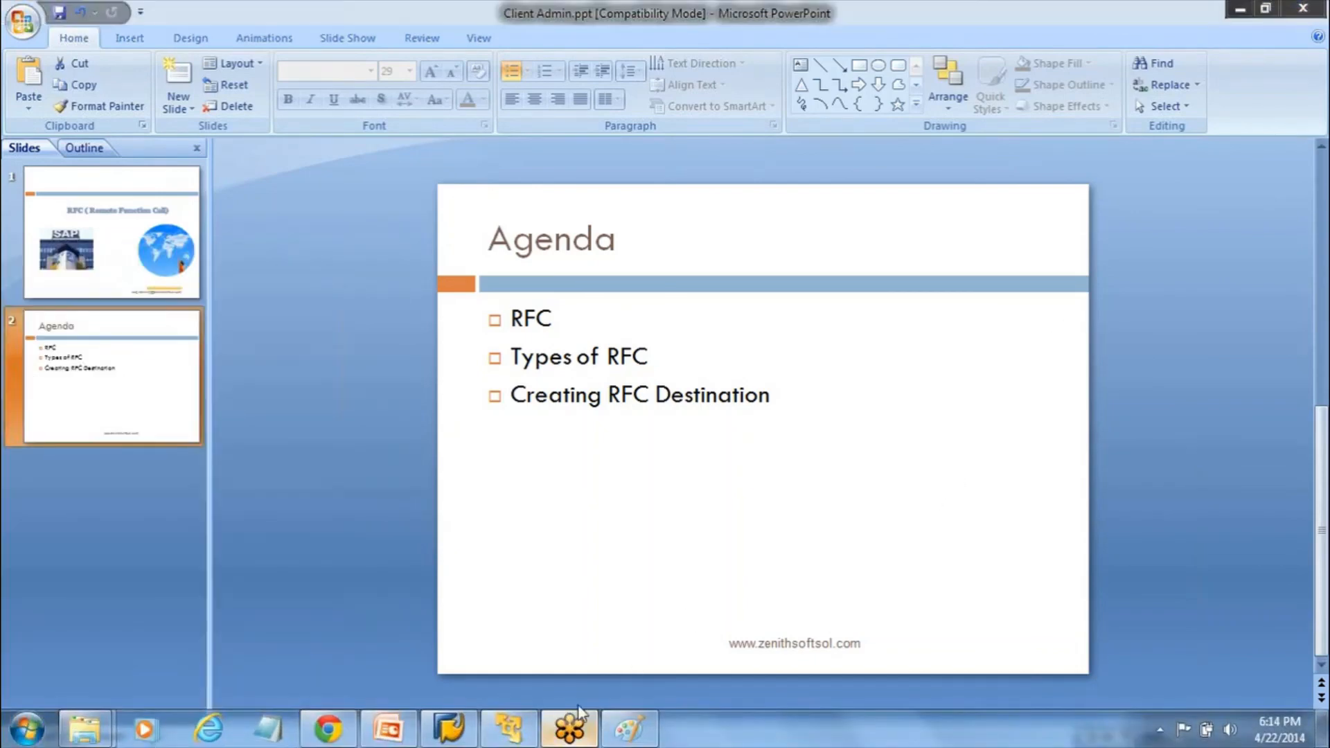